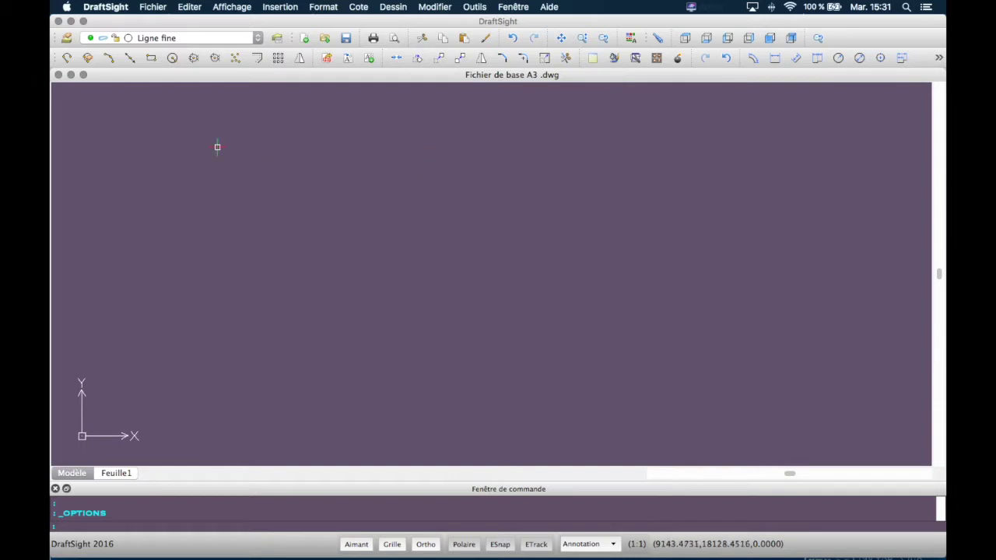
Step: Review the entity snap (ESnap) and grid snap settings under the pointer control options in the user preferences
{"action": "left_click", "coordinate": [103, 7]}
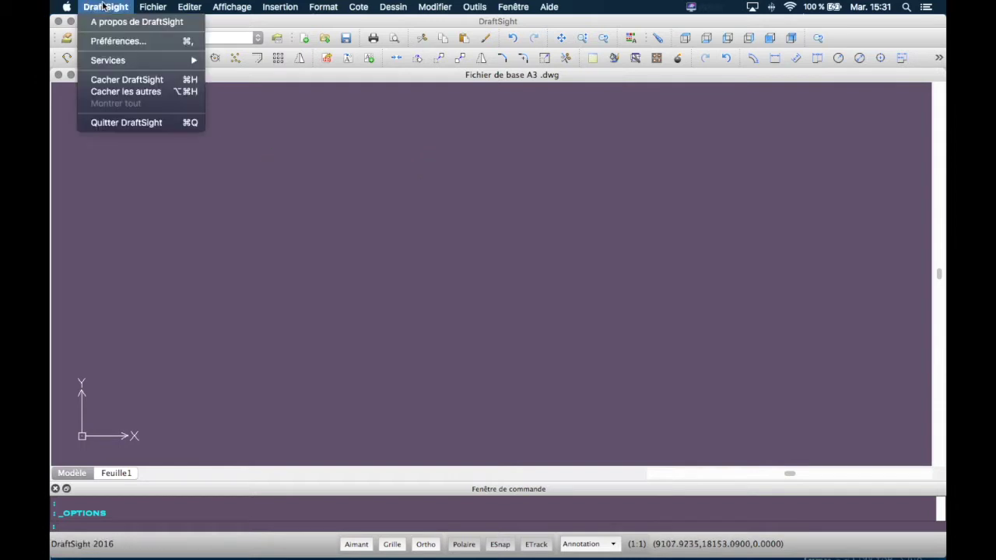
{"action": "left_click", "coordinate": [128, 45]}
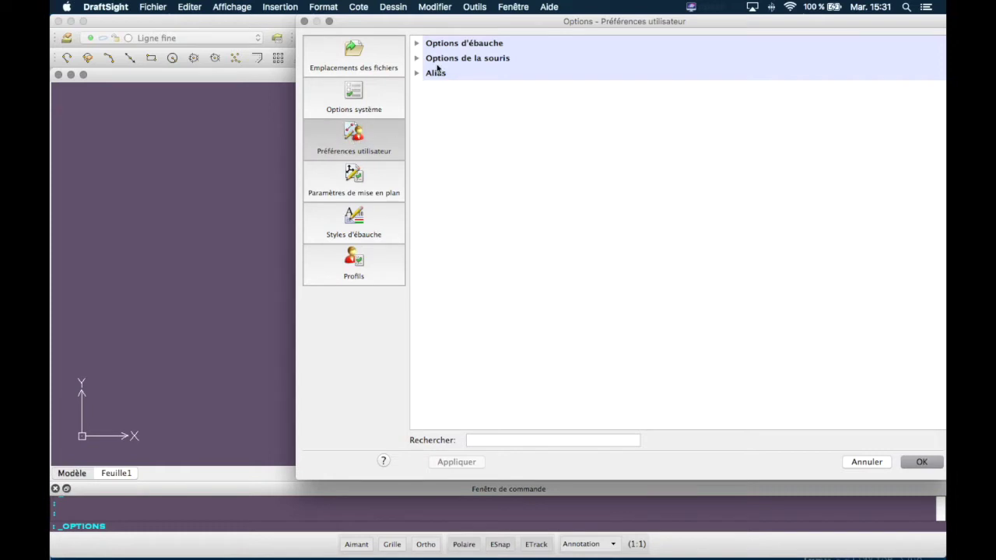
{"action": "left_click", "coordinate": [416, 43]}
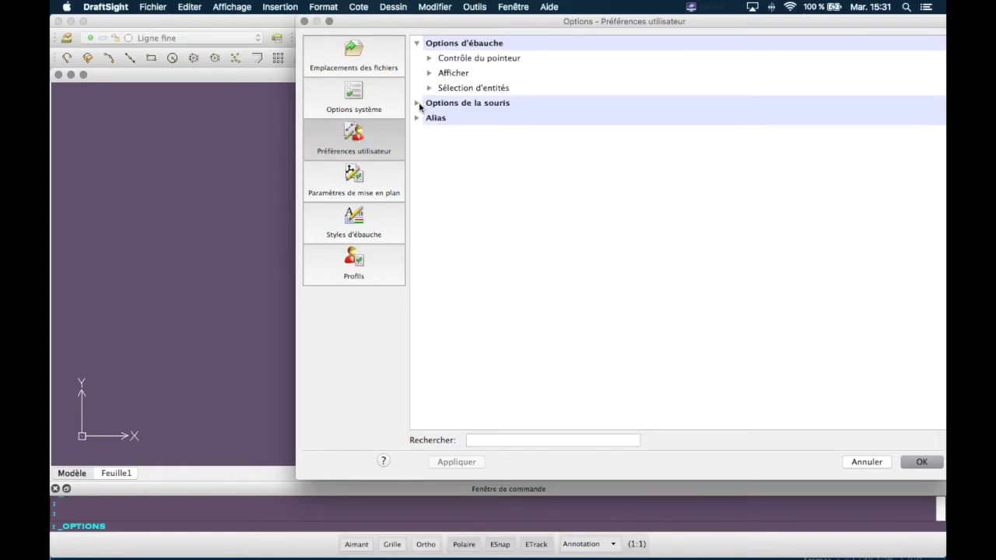
{"action": "left_click", "coordinate": [429, 59]}
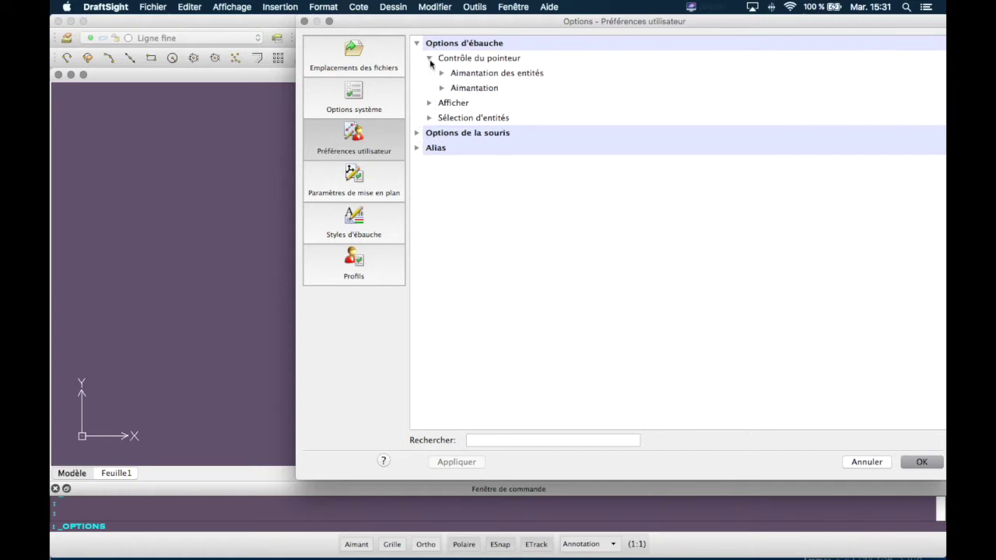
{"action": "left_click", "coordinate": [441, 88]}
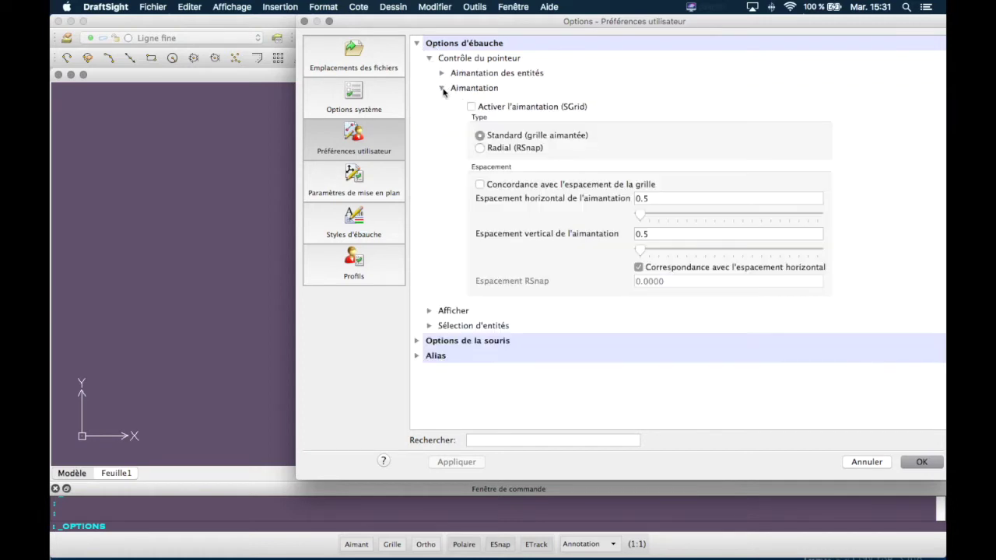
{"action": "left_click", "coordinate": [441, 73]}
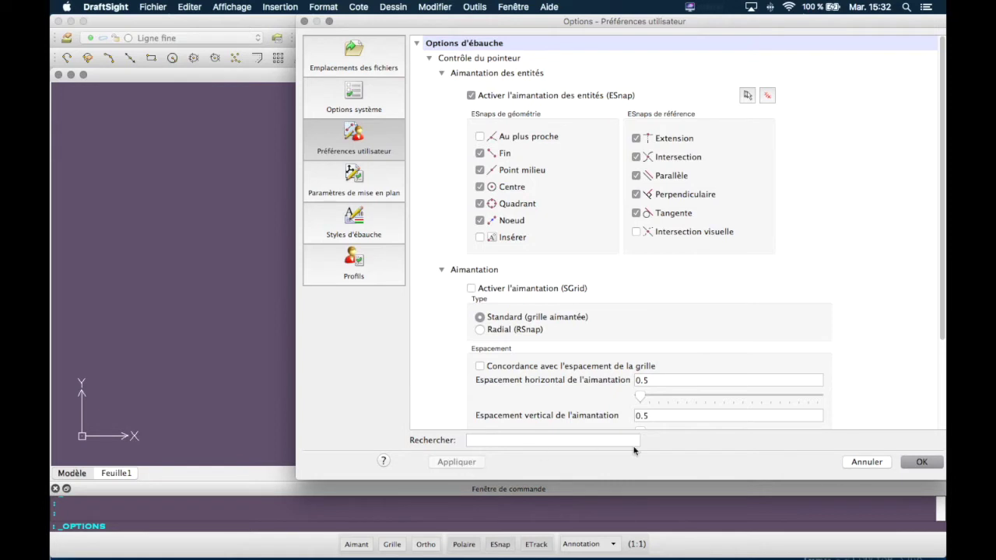
{"action": "left_click", "coordinate": [912, 462]}
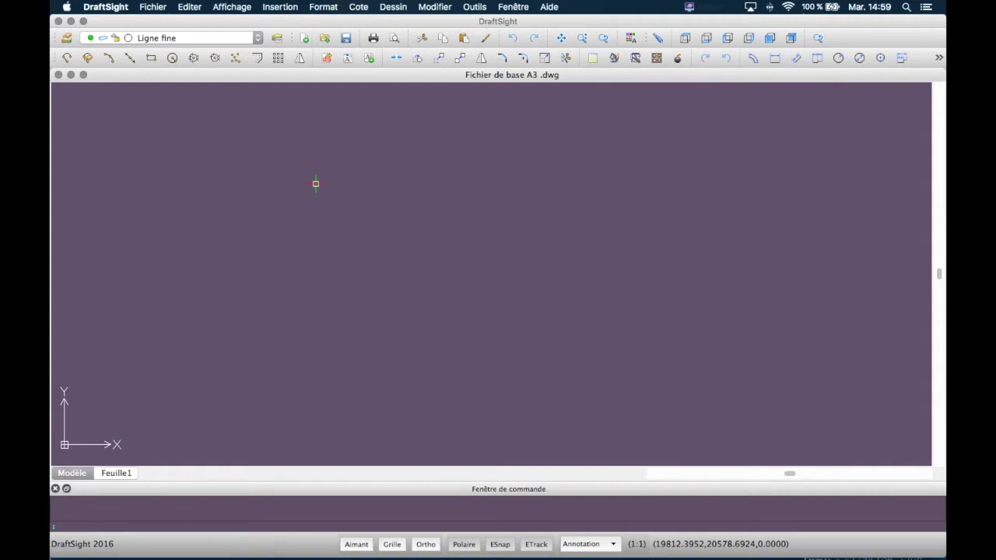
Step: Make Brouillon the active layer
{"action": "left_click", "coordinate": [68, 59]}
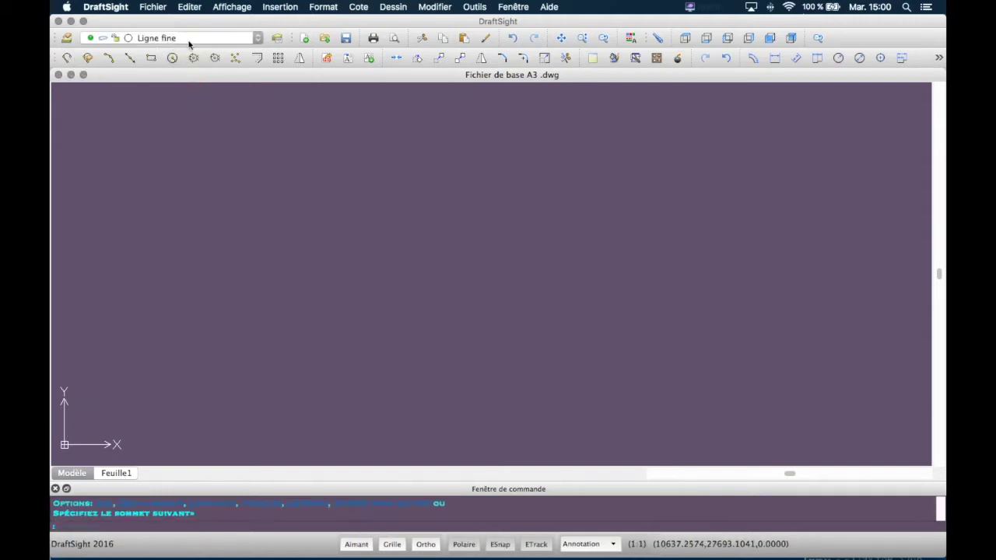
{"action": "left_click", "coordinate": [180, 38]}
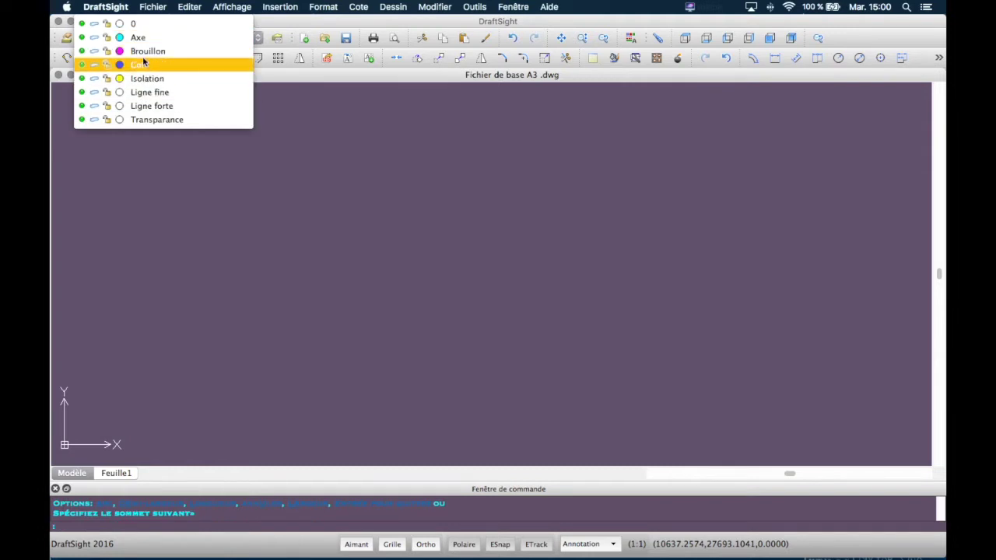
{"action": "left_click", "coordinate": [146, 52]}
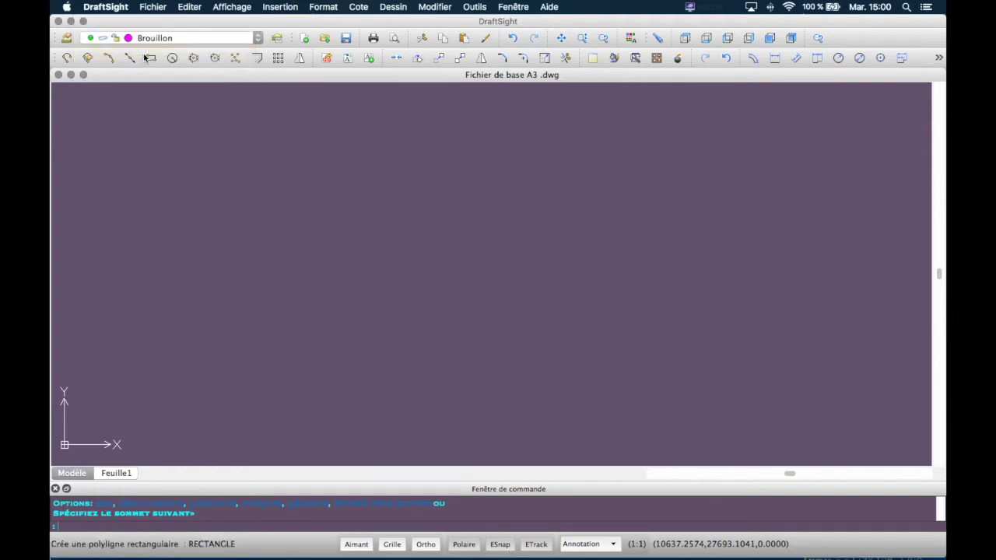
Step: Draw a horizontal polyline 250 units long on the Brouillon layer
{"action": "left_click", "coordinate": [68, 61]}
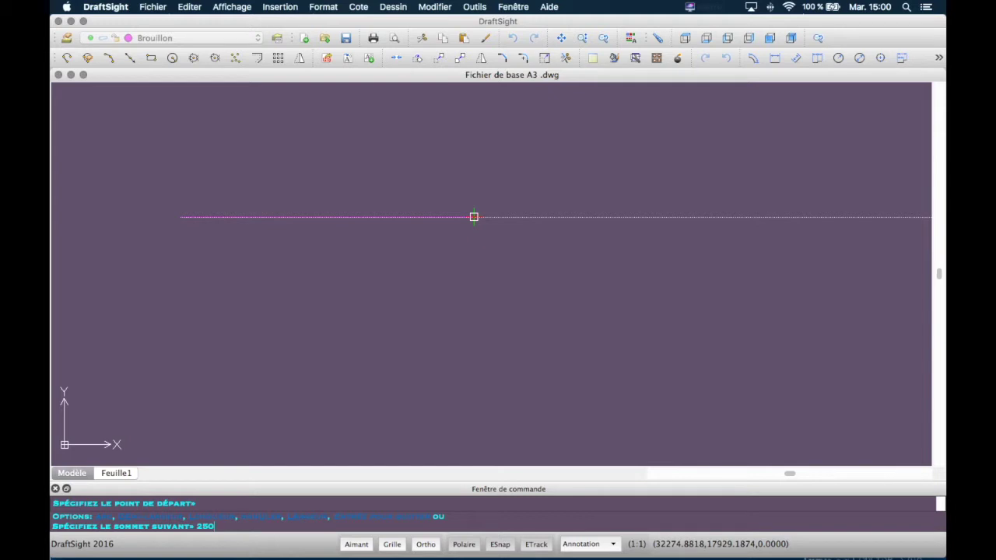
{"action": "key", "text": "Return"}
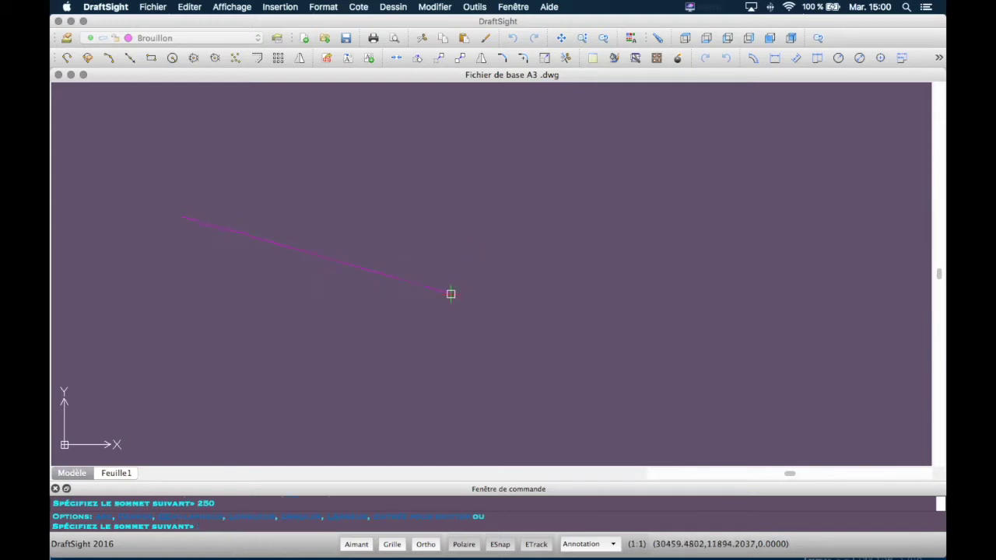
{"action": "key", "text": "Escape"}
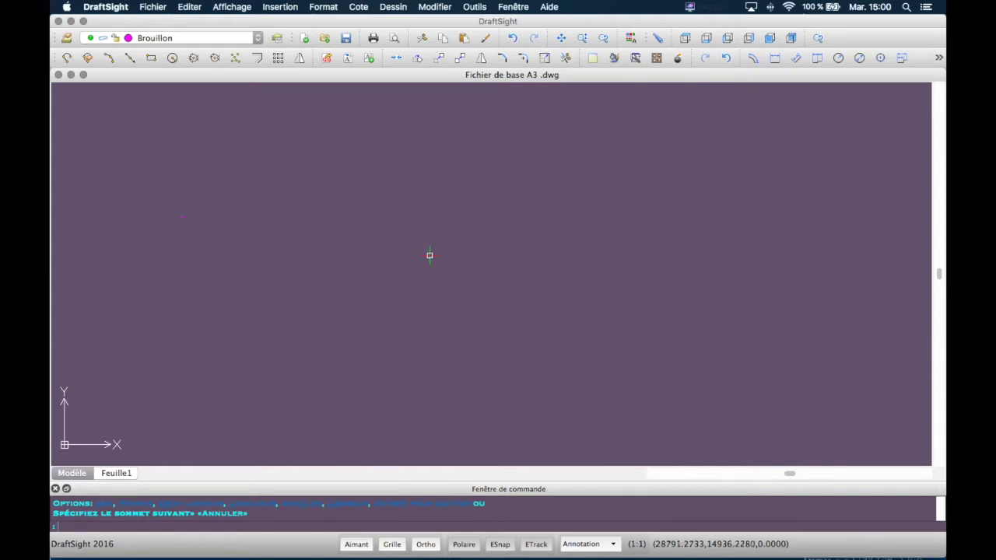
{"action": "scroll", "coordinate": [431, 255], "scroll_direction": "down", "scroll_amount": 5}
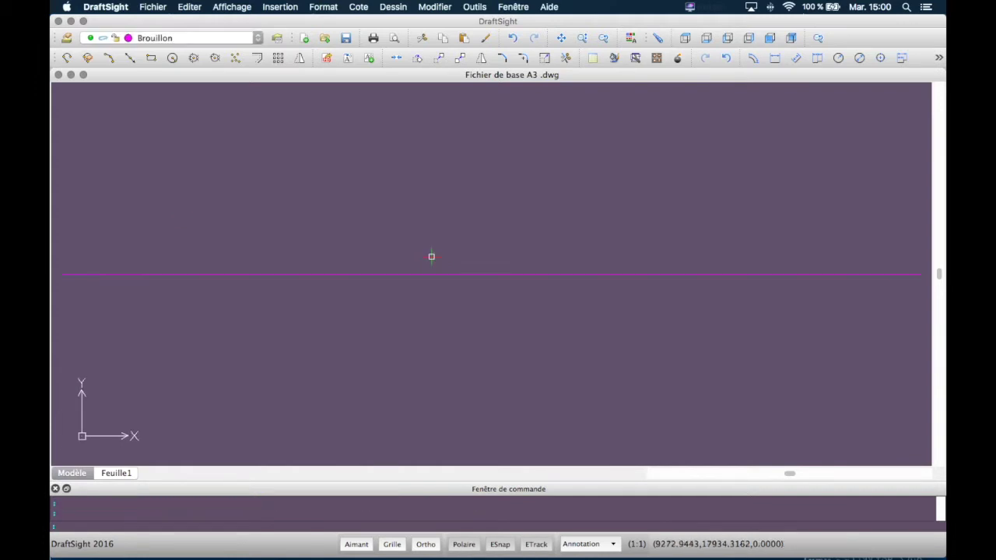
{"action": "middle_click_drag", "start_coordinate": [425, 308], "coordinate": [459, 289]}
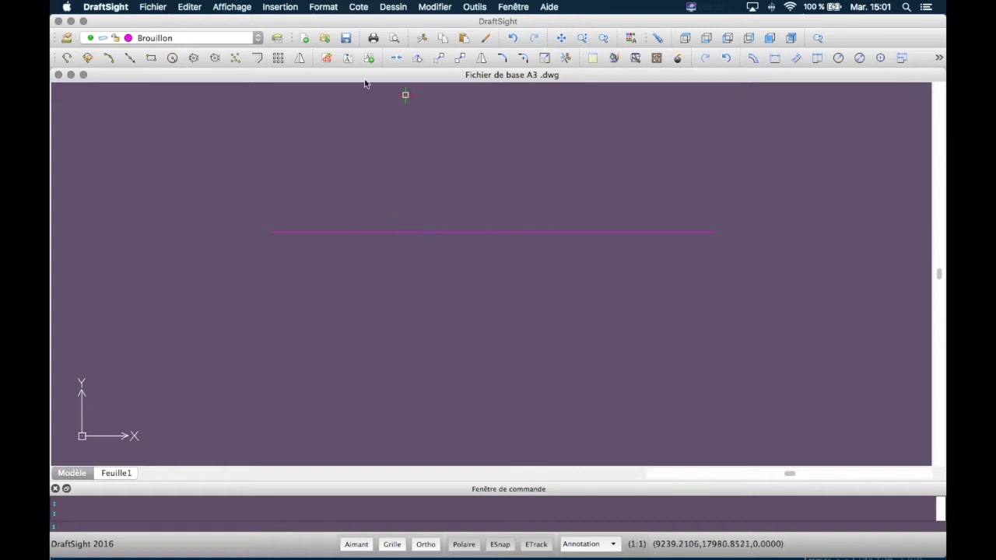
Step: Offset the horizontal line 75 units downward to create a parallel copy below it
{"action": "left_click", "coordinate": [258, 63]}
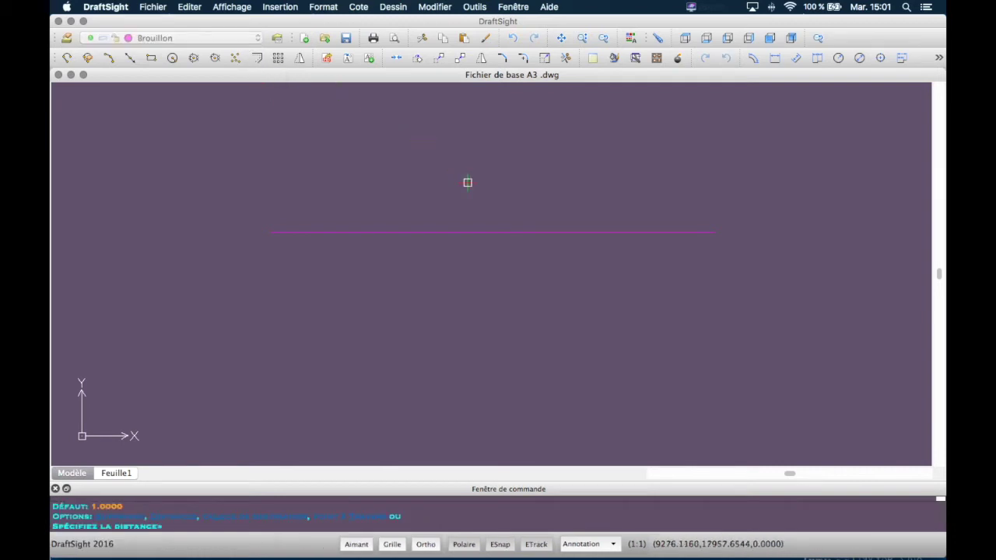
{"action": "left_click", "coordinate": [492, 232]}
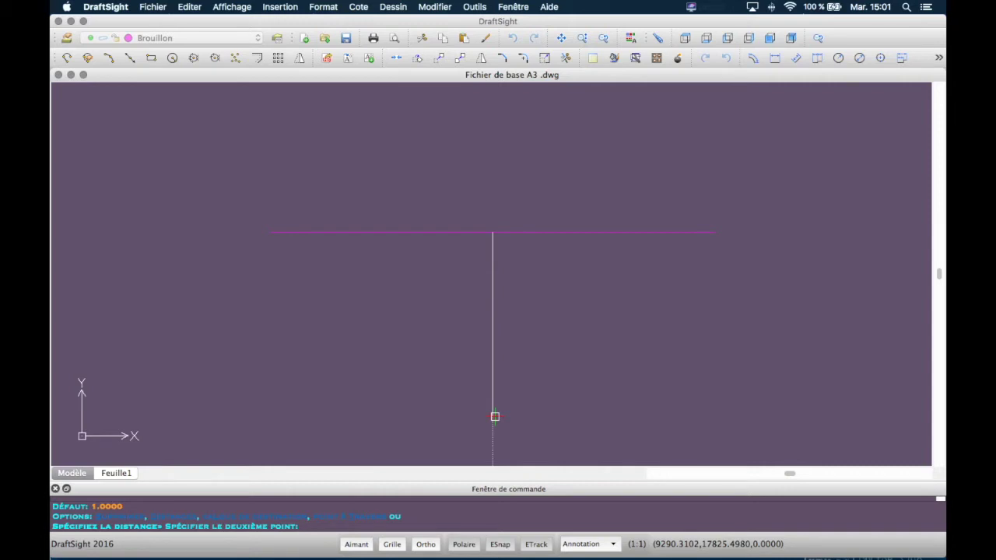
{"action": "key", "text": "Return"}
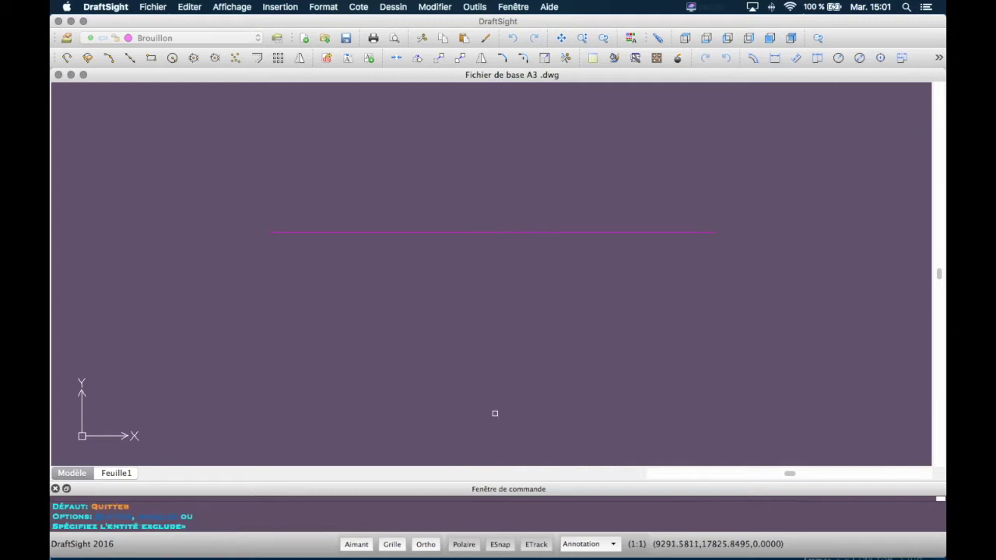
{"action": "left_click", "coordinate": [494, 234]}
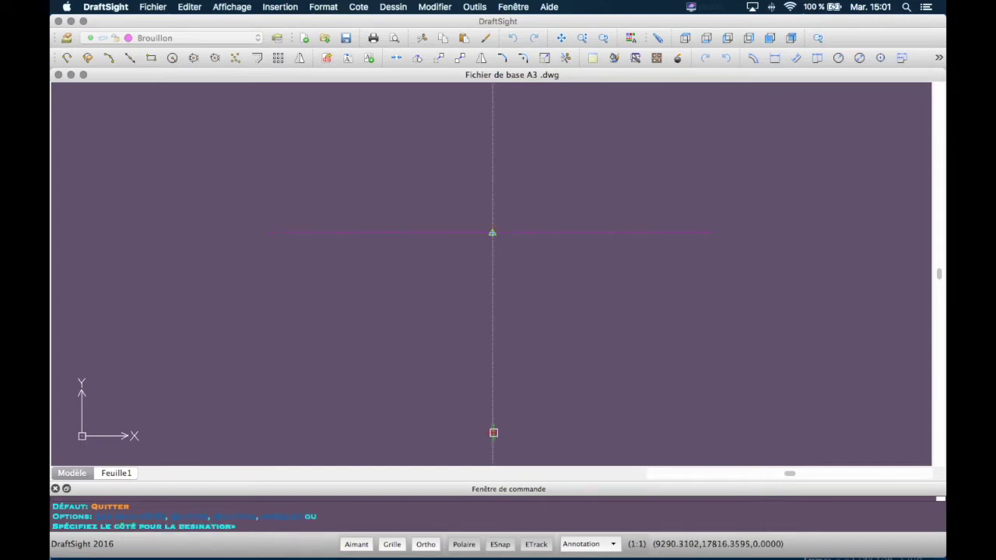
{"action": "left_click", "coordinate": [493, 432]}
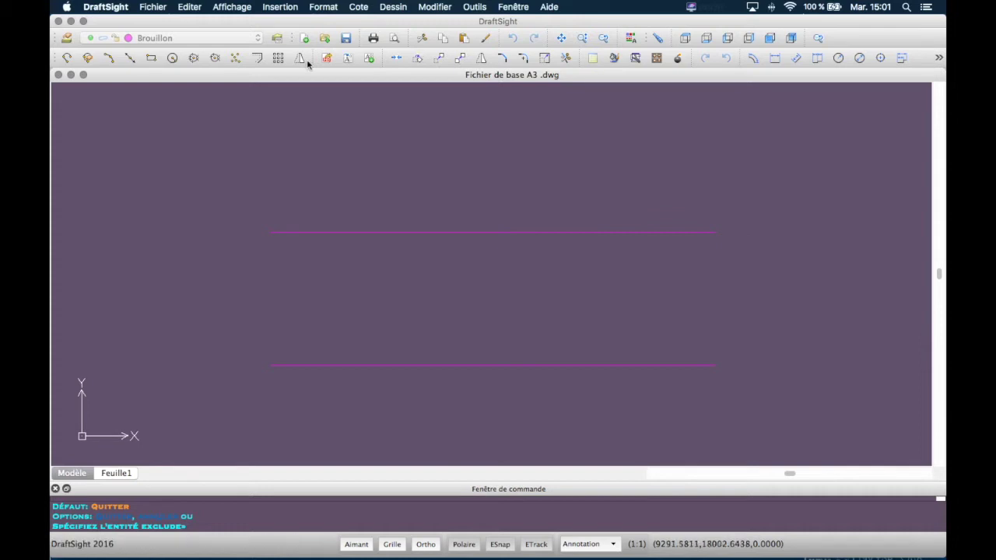
Step: Draw a polyline joining the left endpoints of both horizontal lines and continuing in a freehand zigzag above them
{"action": "left_click", "coordinate": [67, 58]}
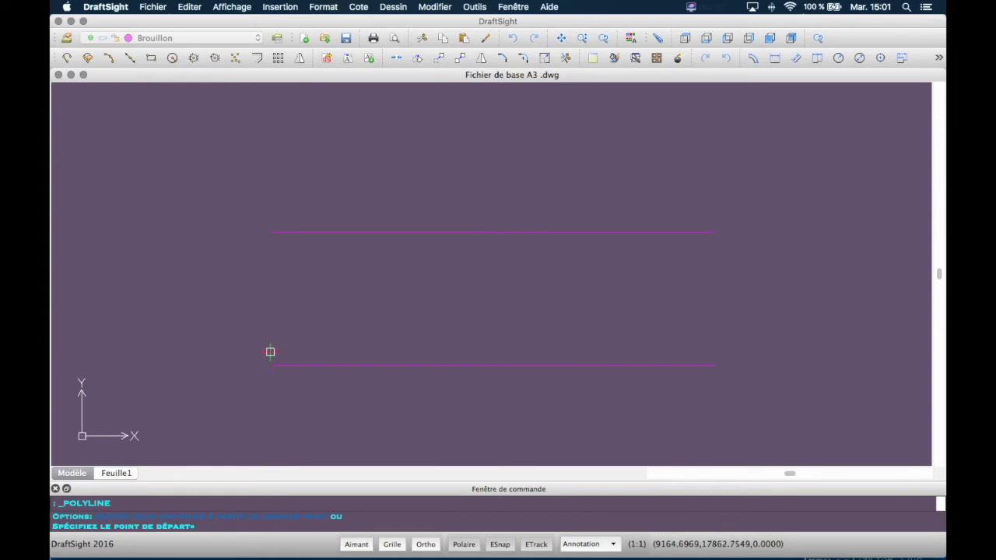
{"action": "left_click", "coordinate": [270, 365]}
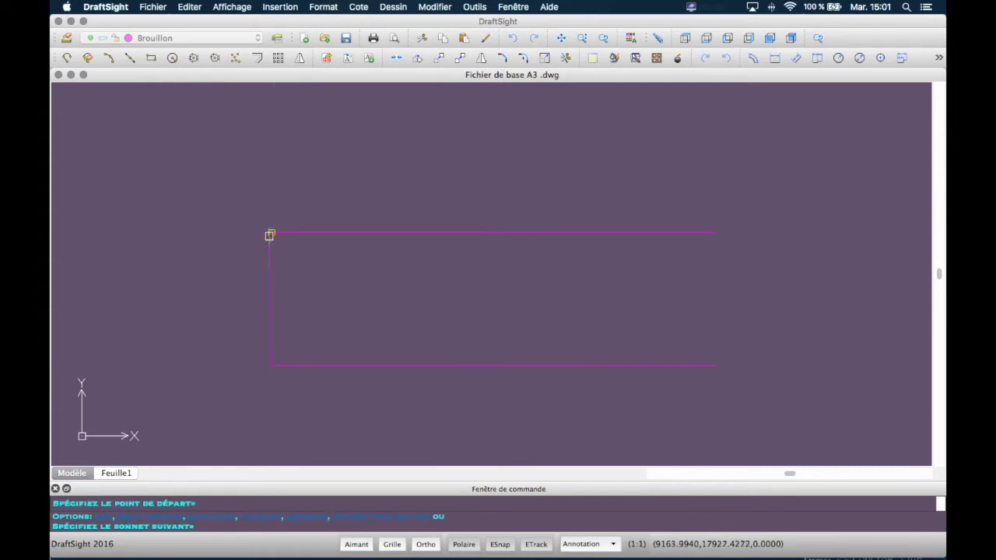
{"action": "left_click", "coordinate": [270, 232]}
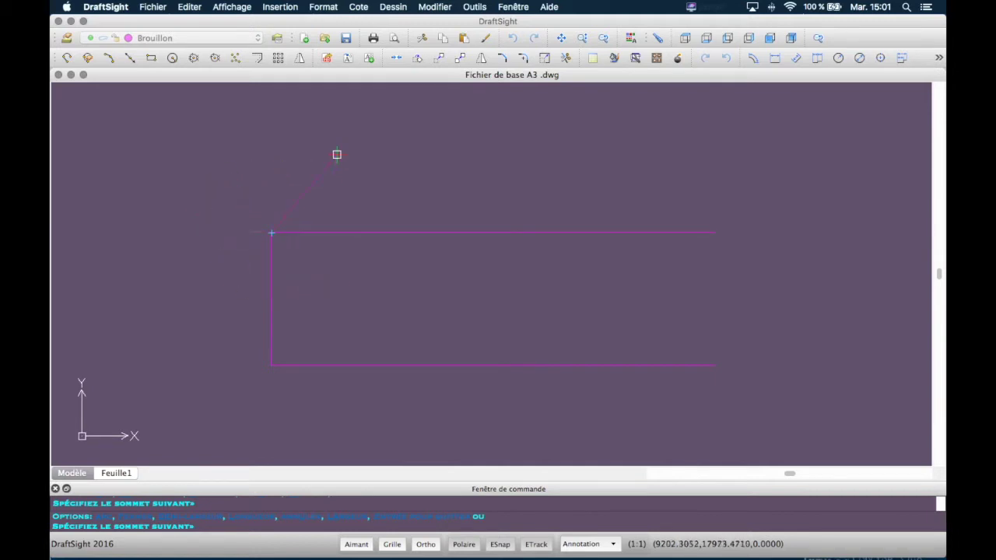
{"action": "left_click", "coordinate": [434, 133]}
{"action": "left_click", "coordinate": [467, 175]}
{"action": "left_click", "coordinate": [560, 138]}
{"action": "left_click", "coordinate": [584, 178]}
{"action": "key", "text": "Return"}
Step: Delete the zigzag polyline
{"action": "left_click", "coordinate": [511, 158]}
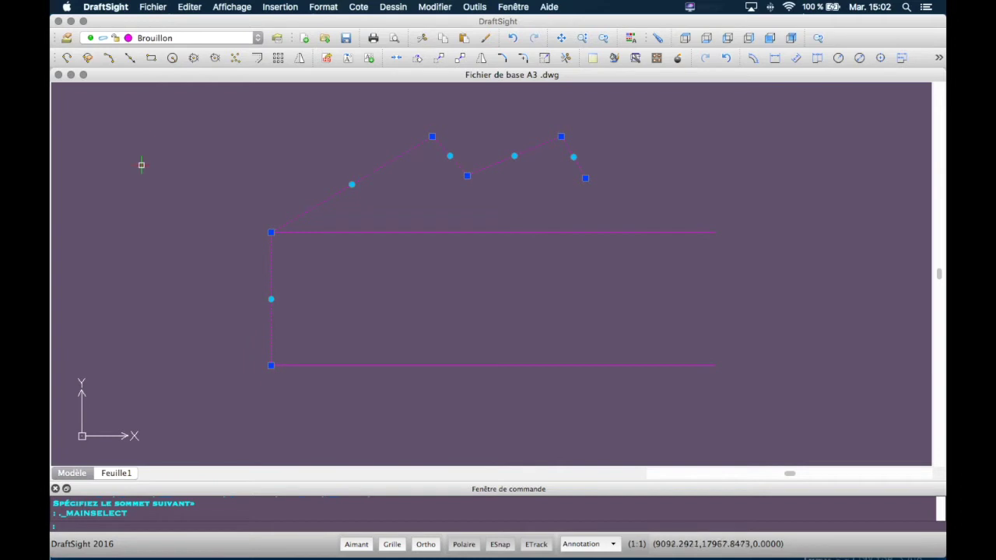
{"action": "left_click", "coordinate": [273, 229]}
{"action": "key", "text": "Delete"}
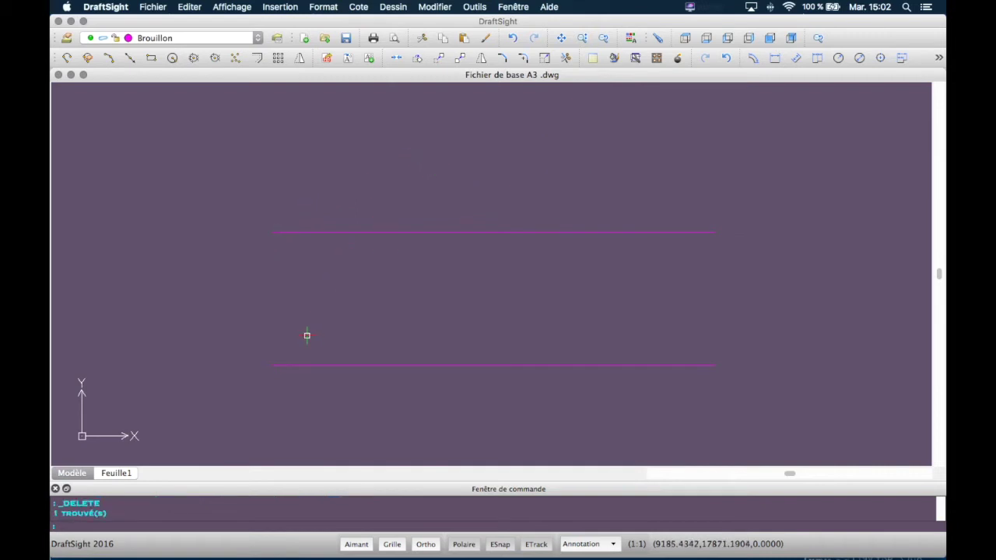
Step: Draw a vertical polyline connecting the left endpoints of the lower and upper horizontal lines
{"action": "left_click", "coordinate": [66, 58]}
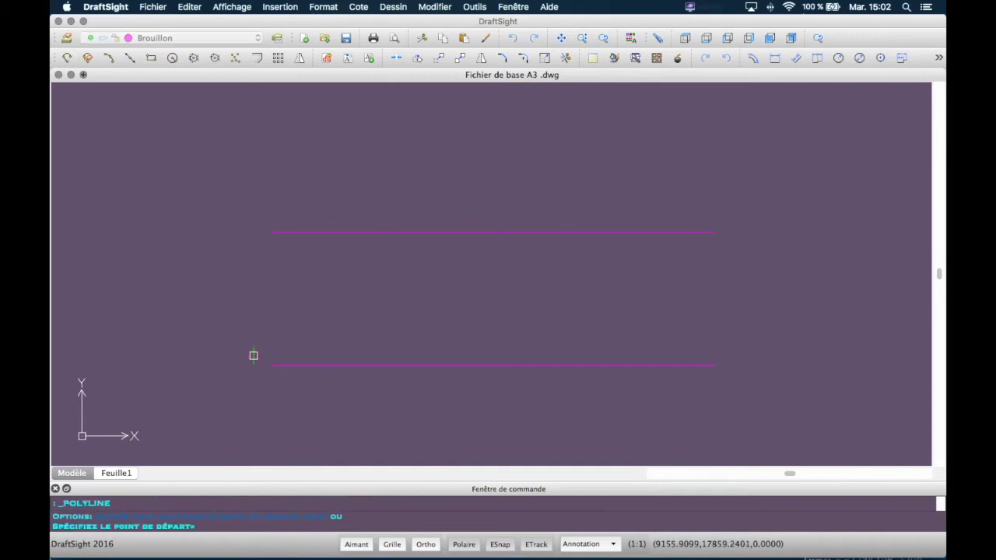
{"action": "left_click", "coordinate": [272, 365]}
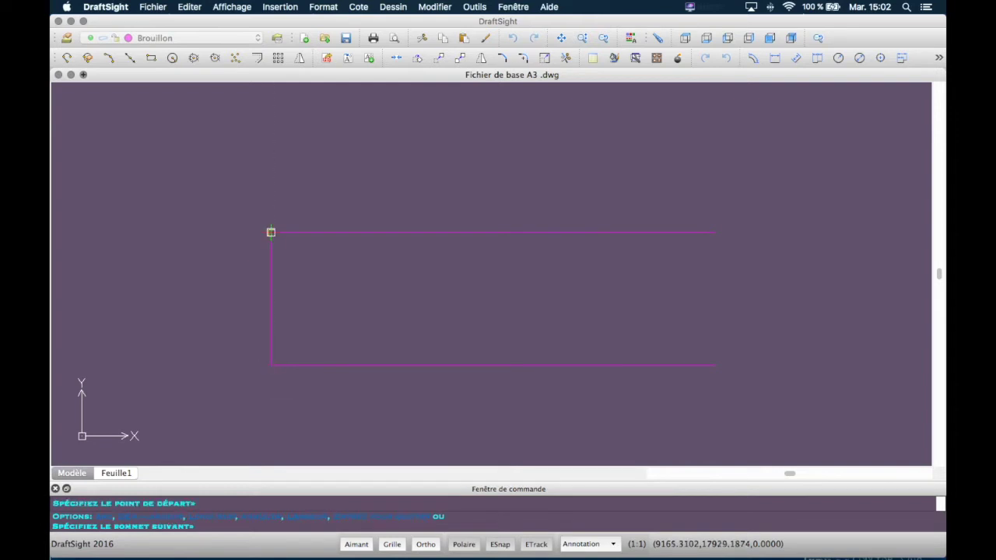
{"action": "left_click", "coordinate": [271, 232]}
{"action": "key", "text": "Return"}
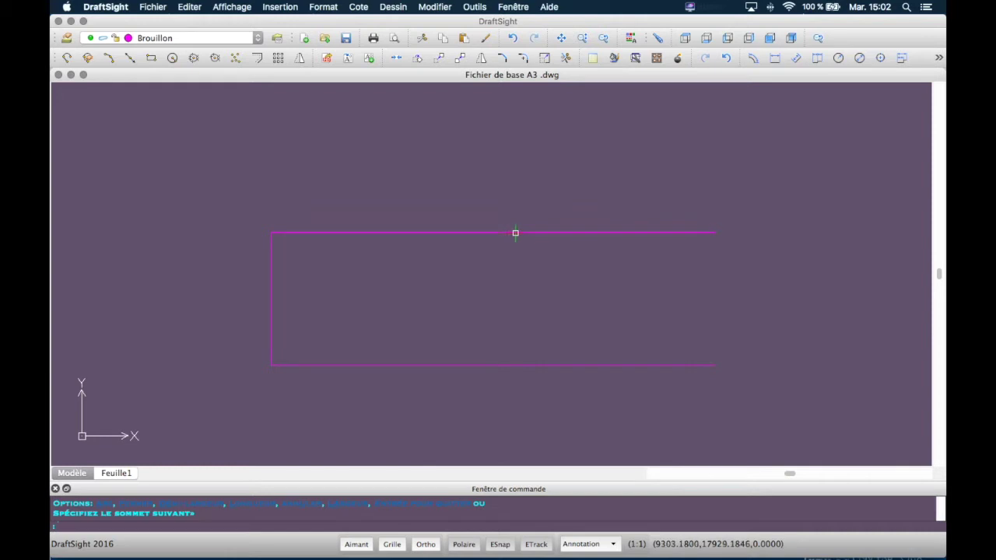
Step: Draw a polyline from the upper left corner, 130 units along the upper line and straight down to the lower line
{"action": "key", "text": "Return"}
{"action": "left_click", "coordinate": [272, 232]}
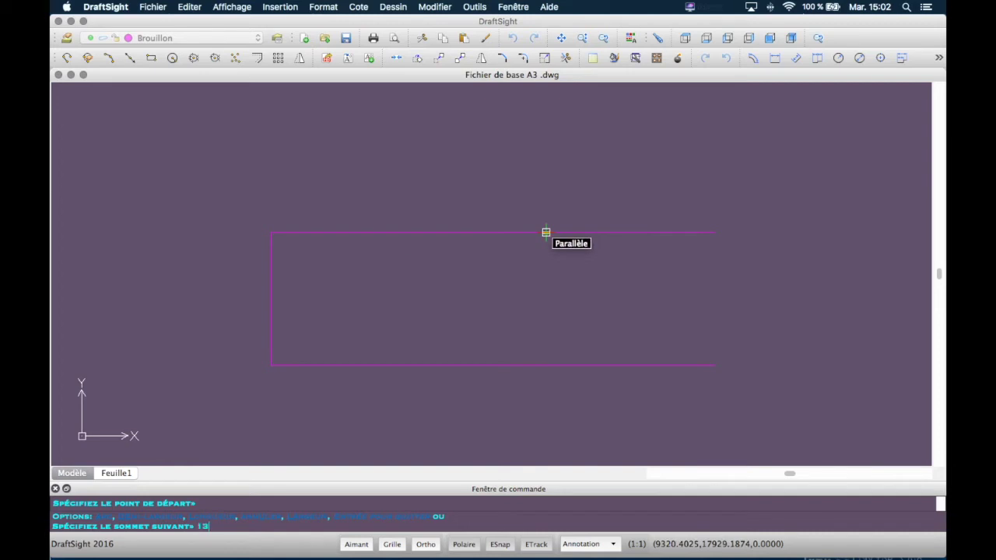
{"action": "type", "text": "130"}
{"action": "key", "text": "Return"}
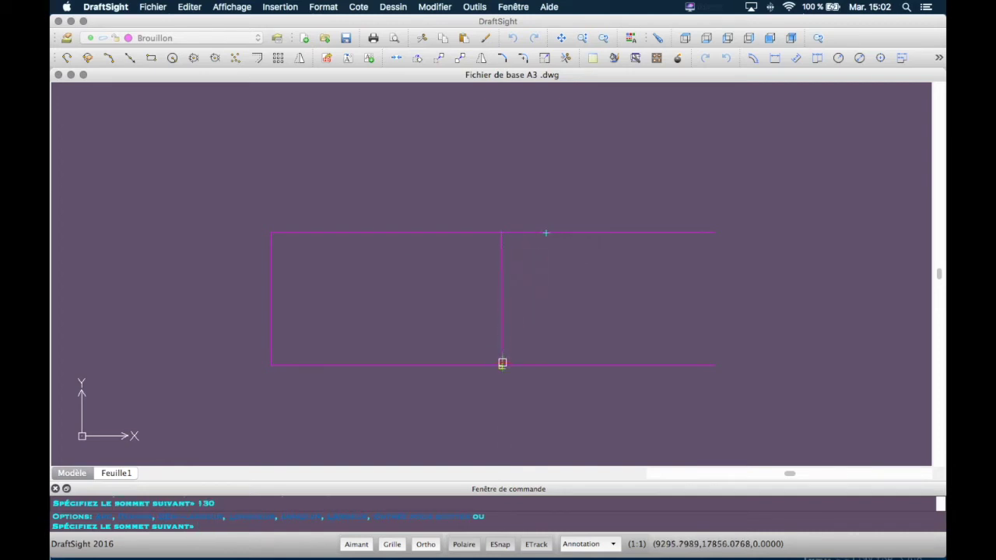
{"action": "left_click", "coordinate": [501, 364]}
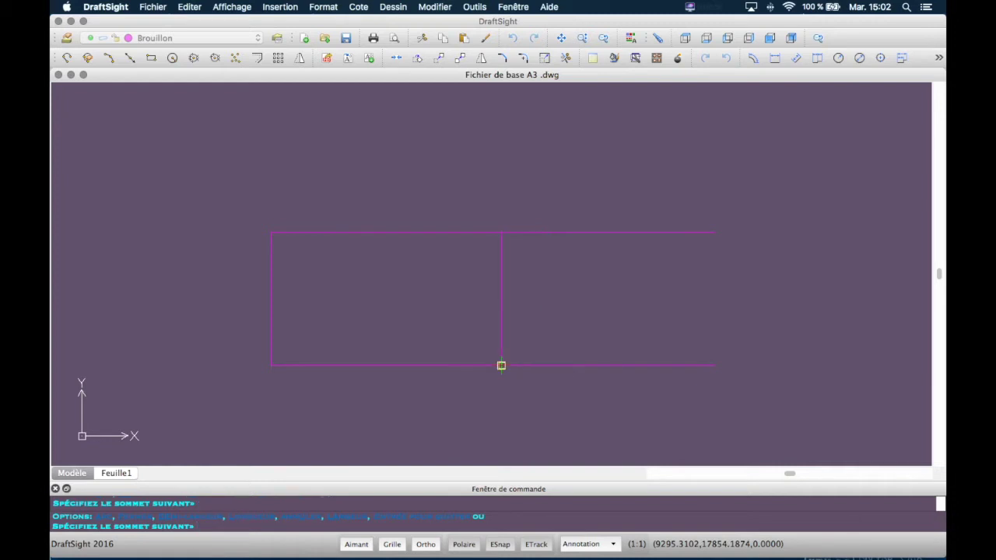
{"action": "key", "text": "Return"}
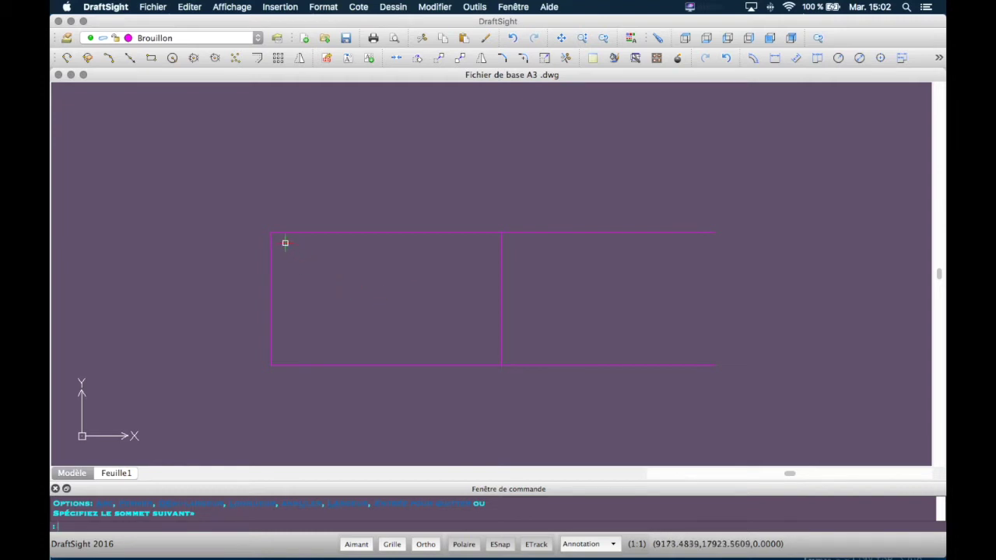
Step: Draw a polyline from the upper left corner, 10 units along the upper line and straight down to the lower line
{"action": "left_click", "coordinate": [66, 57]}
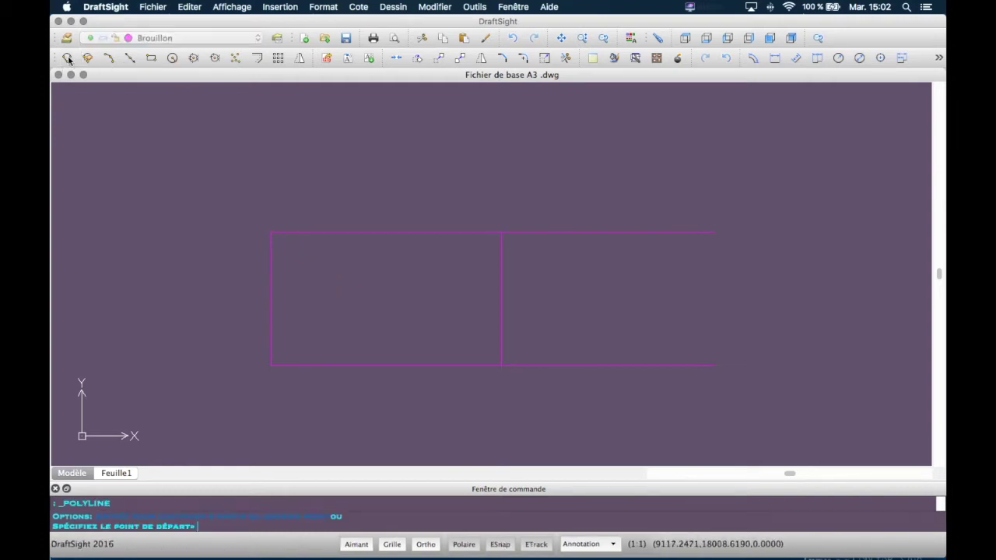
{"action": "left_click", "coordinate": [276, 232]}
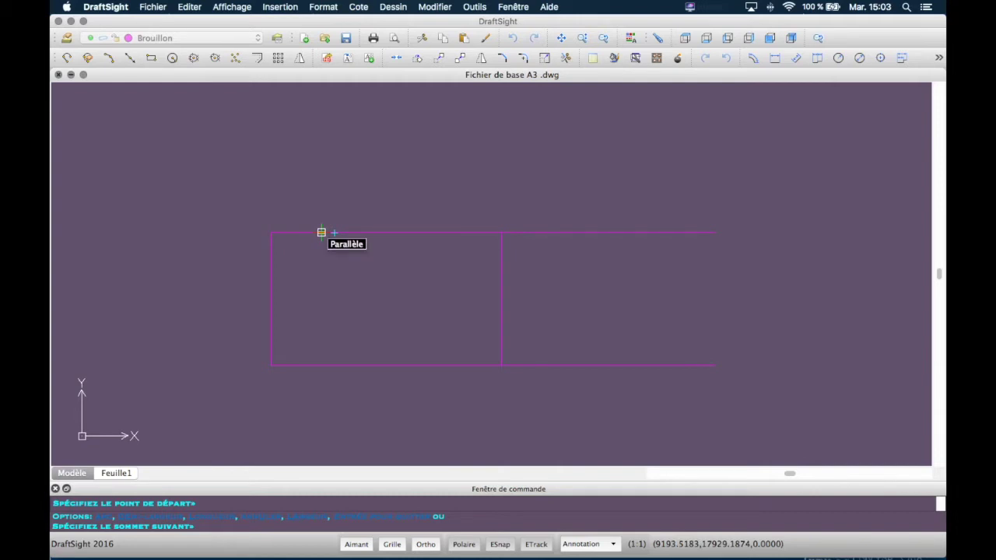
{"action": "key", "text": "Return"}
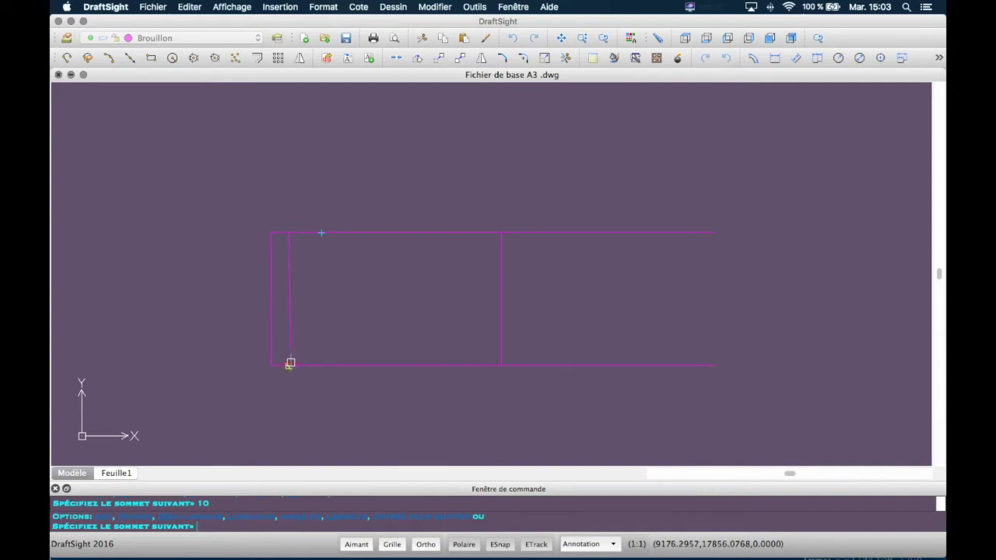
{"action": "left_click", "coordinate": [289, 366]}
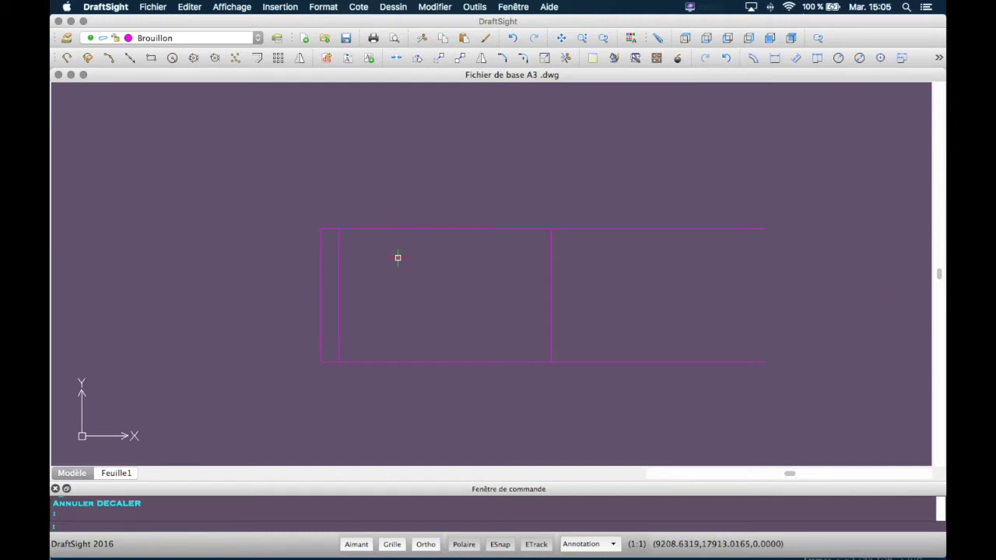
Step: Explode the polyline containing the inner left vertical and delete its short segment along the upper line
{"action": "left_click", "coordinate": [678, 57]}
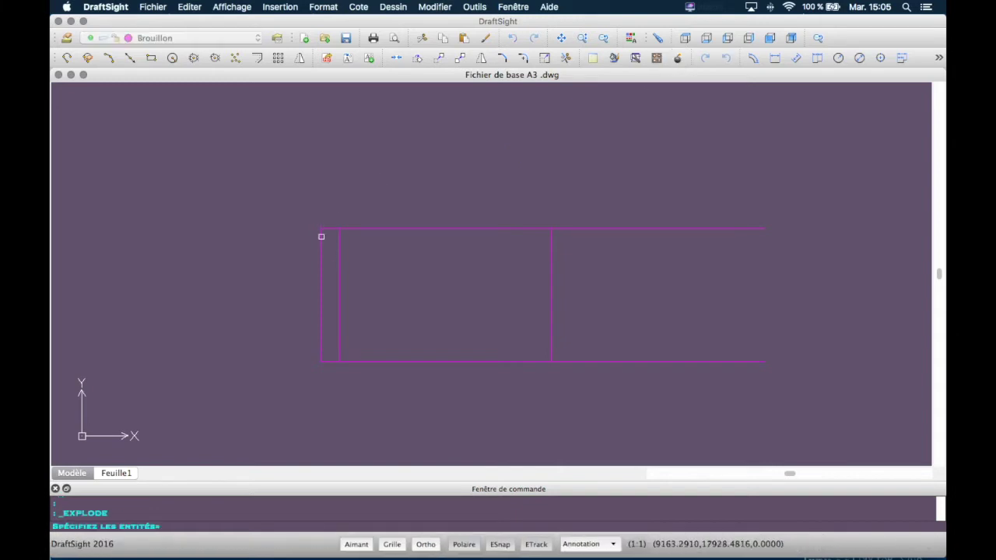
{"action": "left_click", "coordinate": [338, 262]}
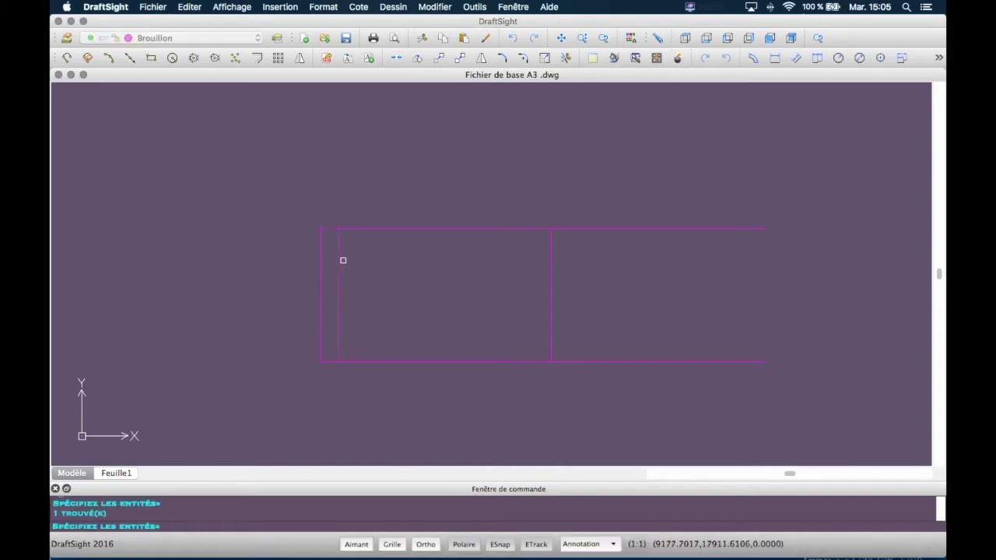
{"action": "key", "text": "Return"}
{"action": "left_click", "coordinate": [338, 242]}
{"action": "left_click", "coordinate": [330, 229]}
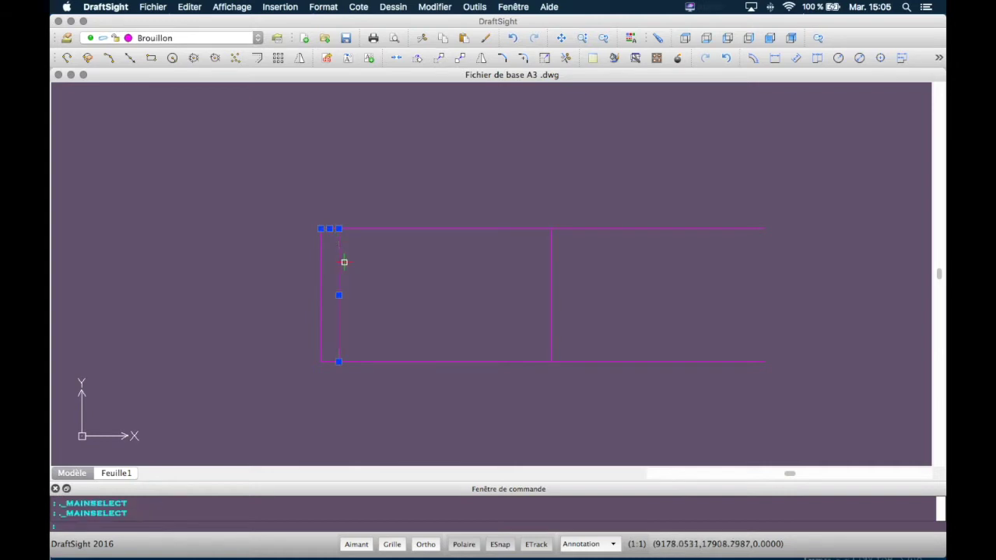
{"action": "key", "text": "Escape"}
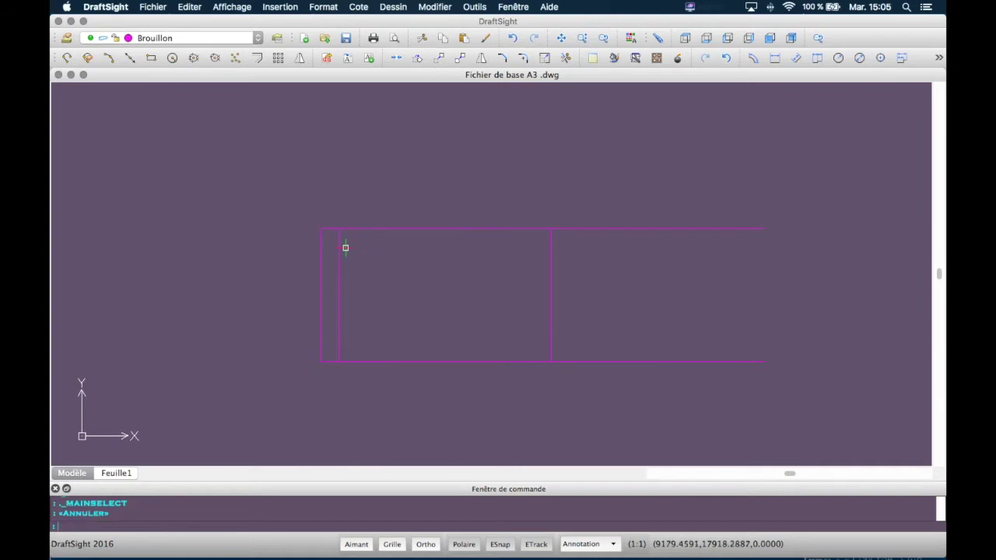
{"action": "left_click", "coordinate": [330, 228]}
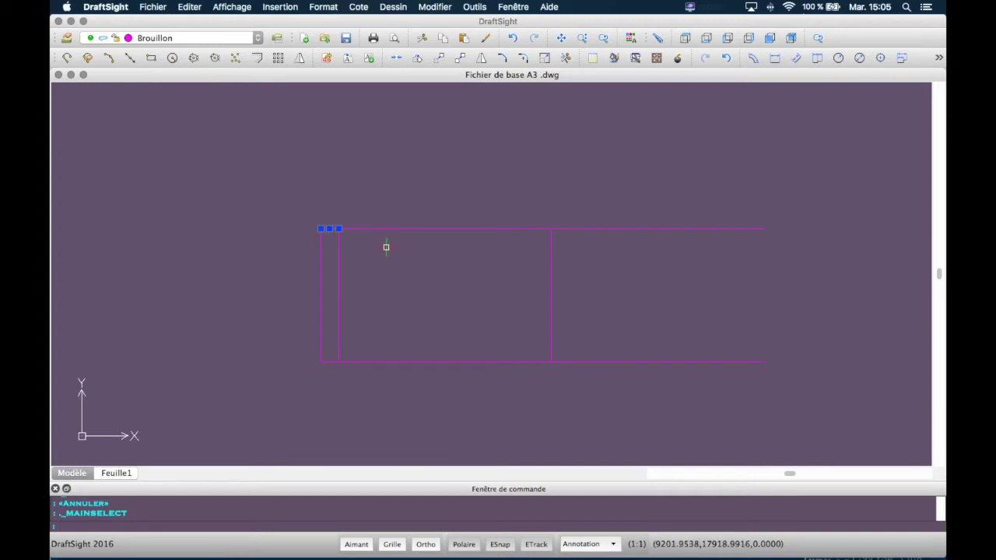
{"action": "key", "text": "Delete"}
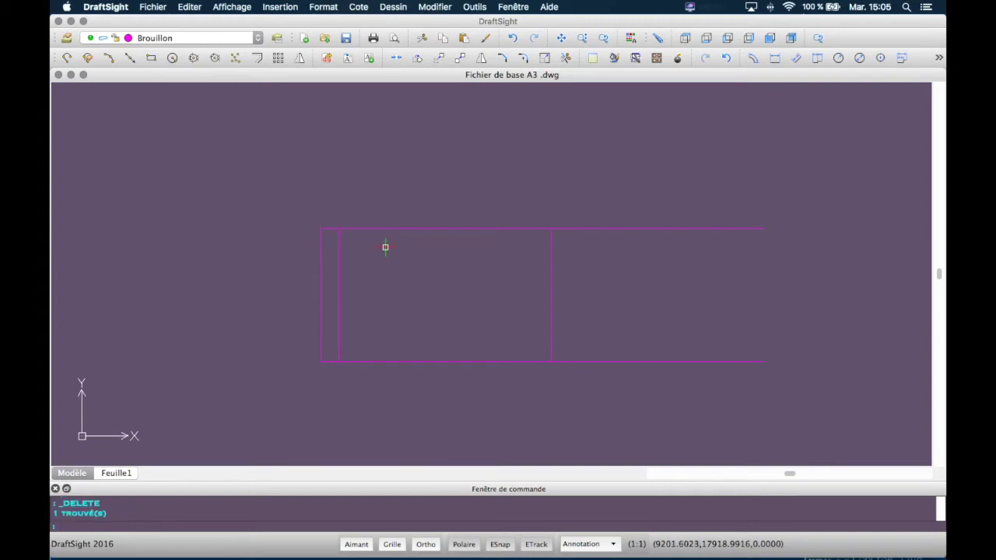
Step: Offset the inner left vertical line 110 units to the right
{"action": "left_click", "coordinate": [339, 260]}
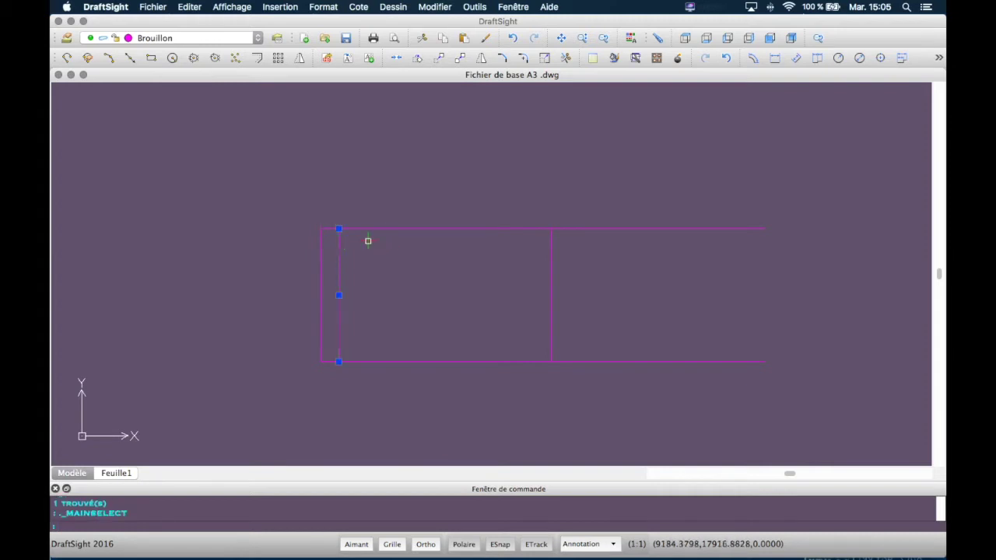
{"action": "left_click", "coordinate": [258, 59]}
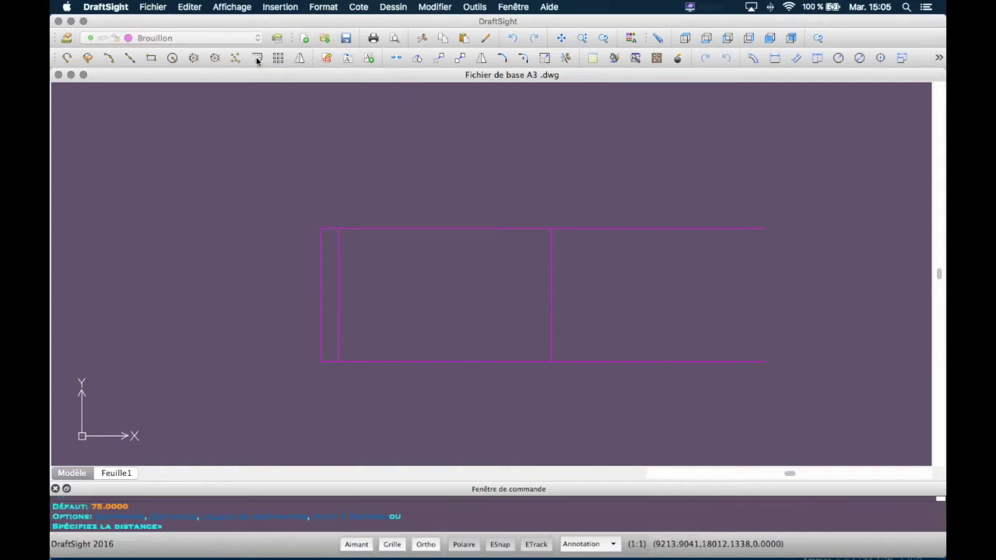
{"action": "left_click", "coordinate": [338, 297]}
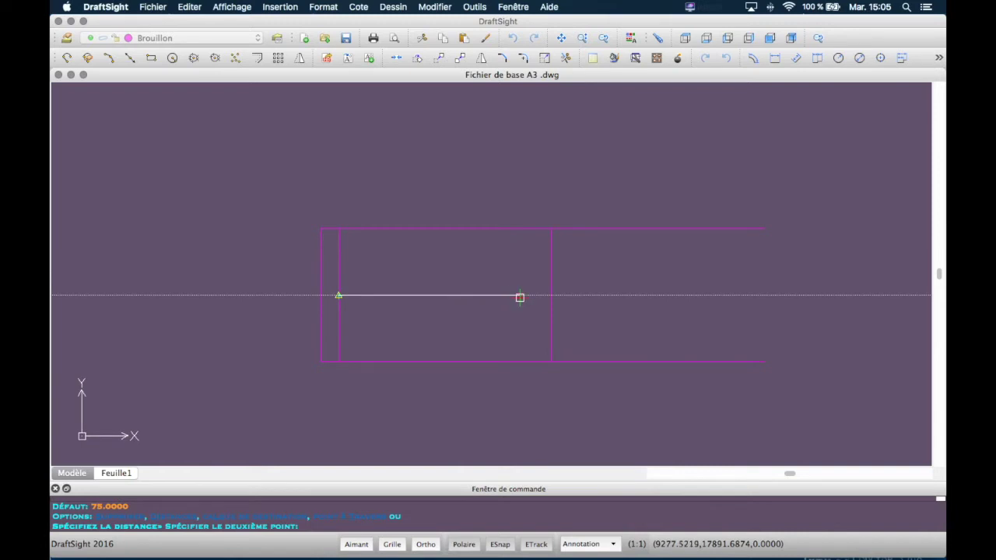
{"action": "type", "text": "110"}
{"action": "key", "text": "Return"}
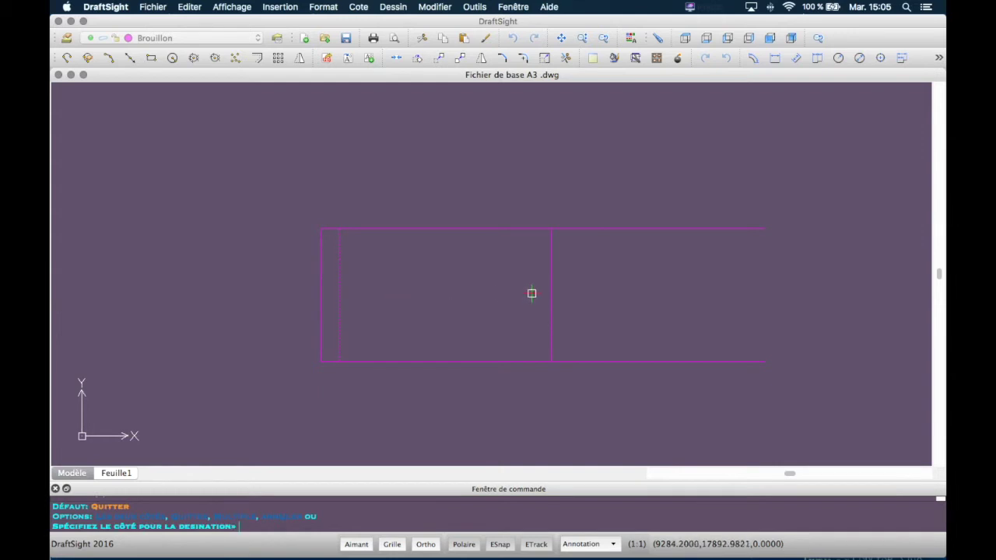
{"action": "left_click", "coordinate": [531, 293]}
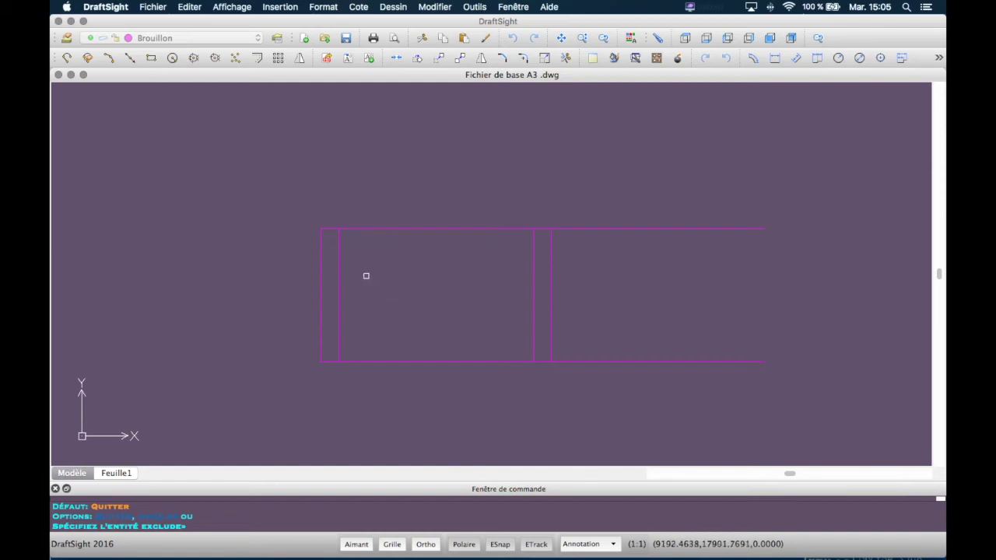
Step: Explode the polyline formed by the upper horizontal segment and the outer right vertical into separate lines
{"action": "left_click", "coordinate": [429, 230]}
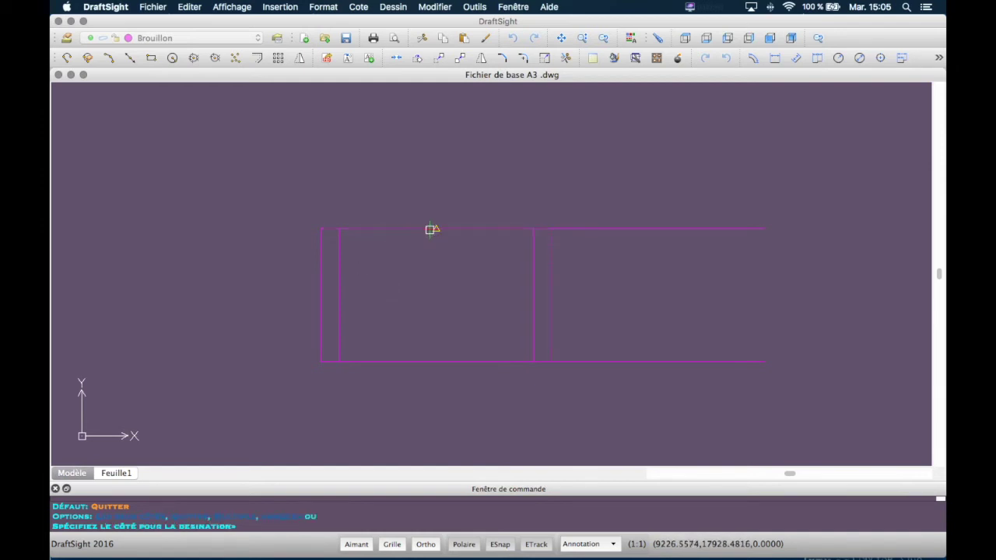
{"action": "left_click", "coordinate": [677, 59]}
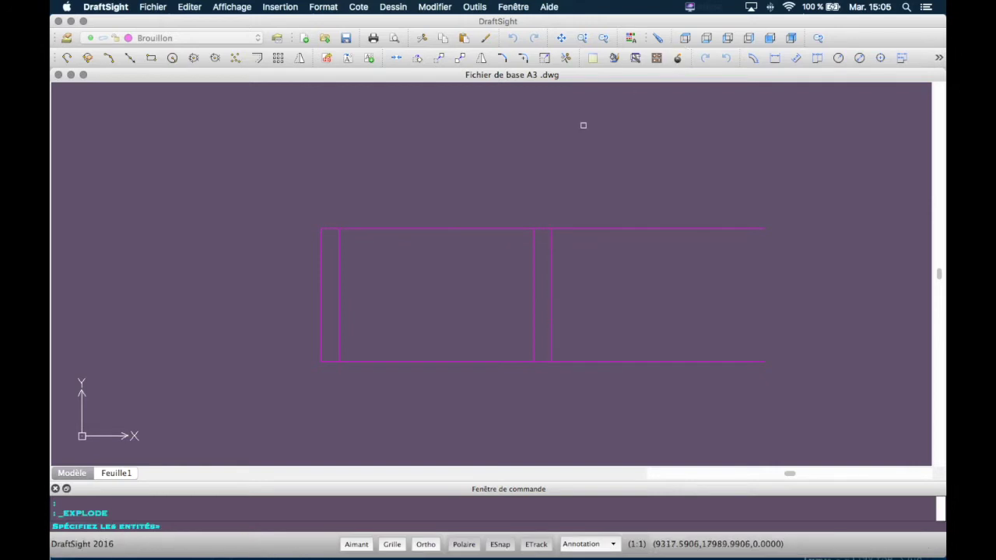
{"action": "left_click", "coordinate": [478, 230]}
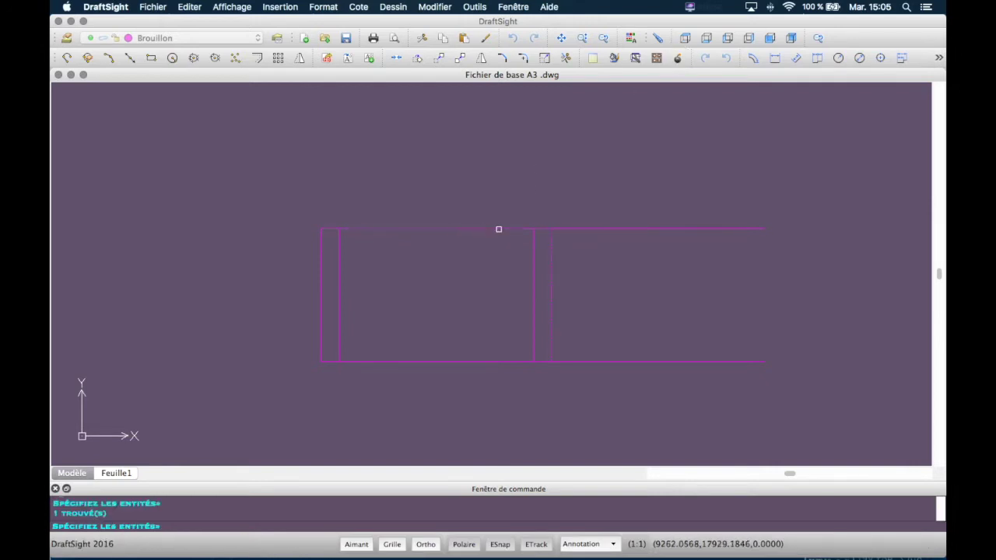
{"action": "left_click", "coordinate": [678, 63]}
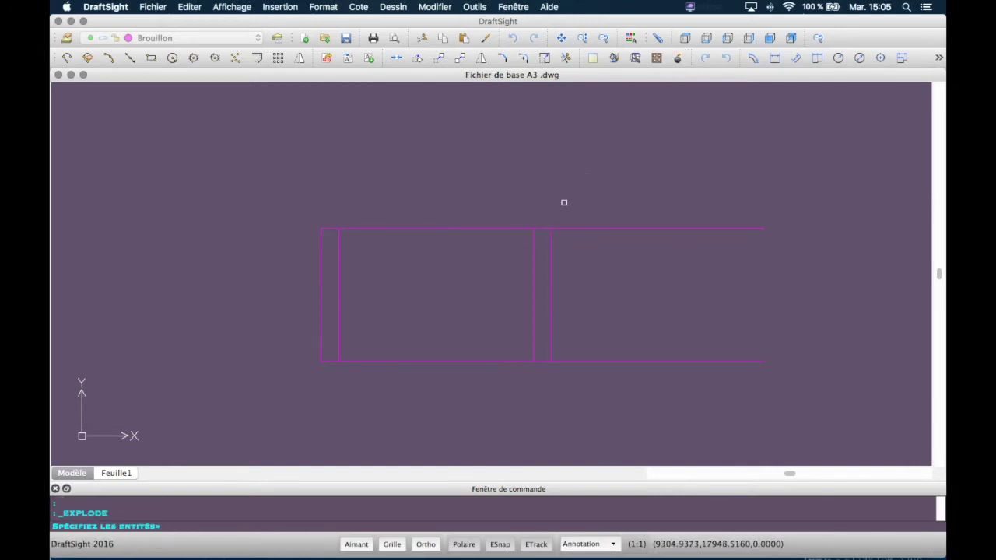
{"action": "left_click", "coordinate": [553, 242]}
{"action": "key", "text": "Return"}
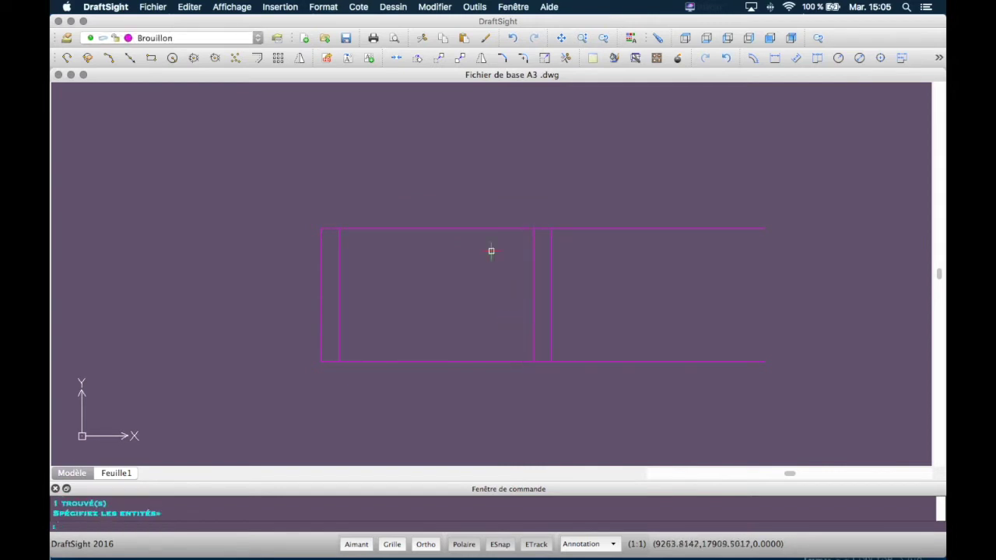
Step: Offset the upper horizontal segment 5 units downward and the lower horizontal line 5 units upward
{"action": "left_click", "coordinate": [256, 57]}
{"action": "left_click", "coordinate": [436, 229]}
{"action": "type", "text": "5"}
{"action": "key", "text": "Return"}
{"action": "left_click", "coordinate": [441, 230]}
{"action": "left_click", "coordinate": [443, 242]}
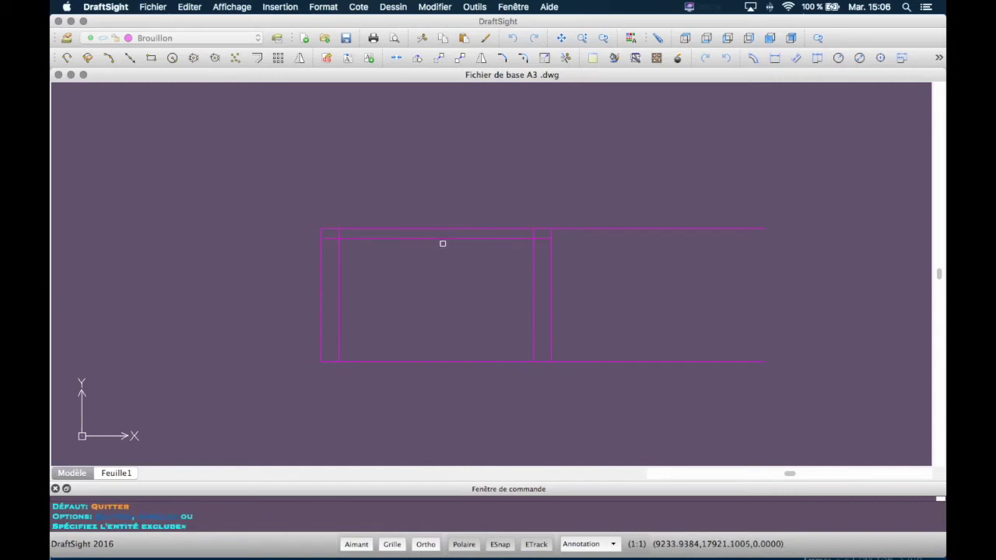
{"action": "left_click", "coordinate": [477, 363]}
{"action": "left_click", "coordinate": [473, 347]}
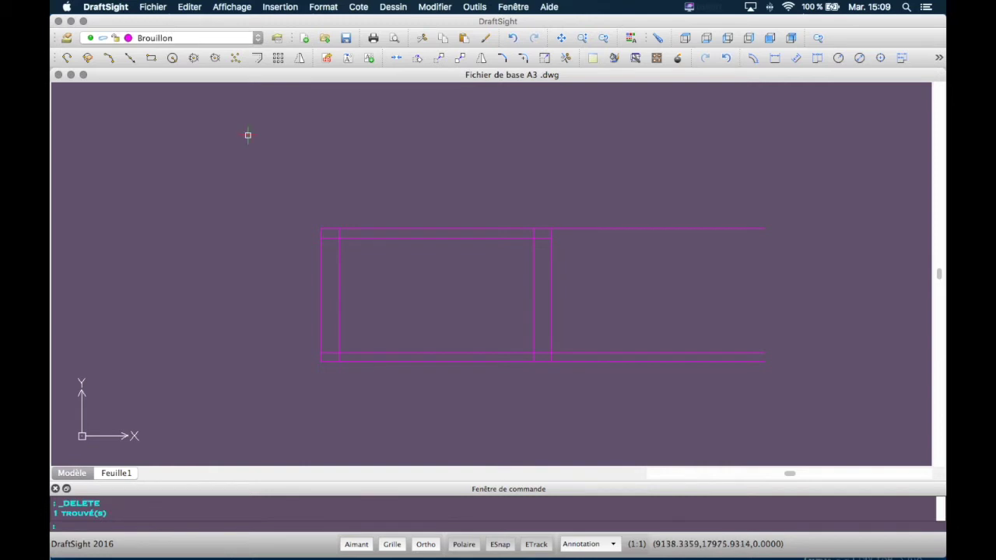
Step: Draw a horizontal centre polyline from the midpoint of the inner left vertical to a point beyond the outer right vertical
{"action": "left_click", "coordinate": [67, 60]}
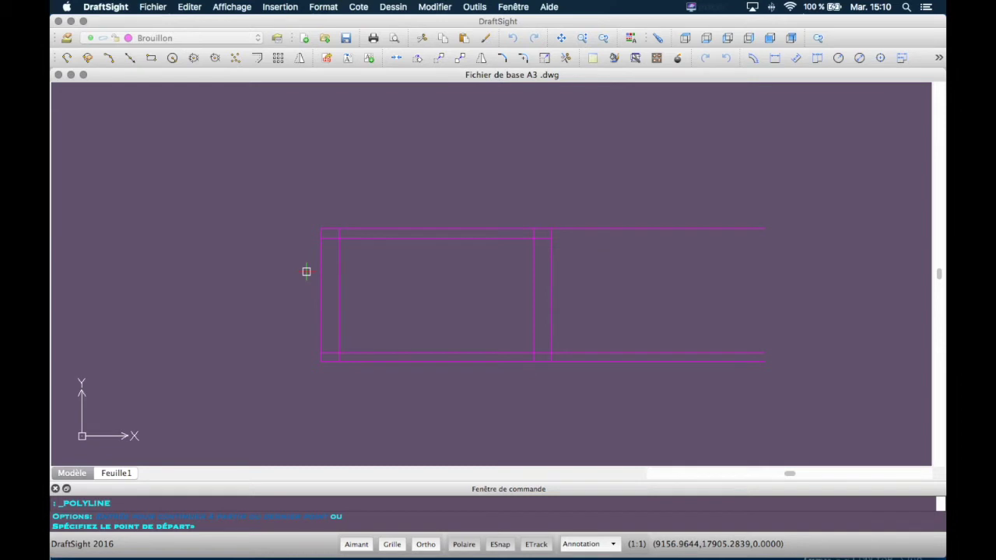
{"action": "left_click", "coordinate": [338, 294]}
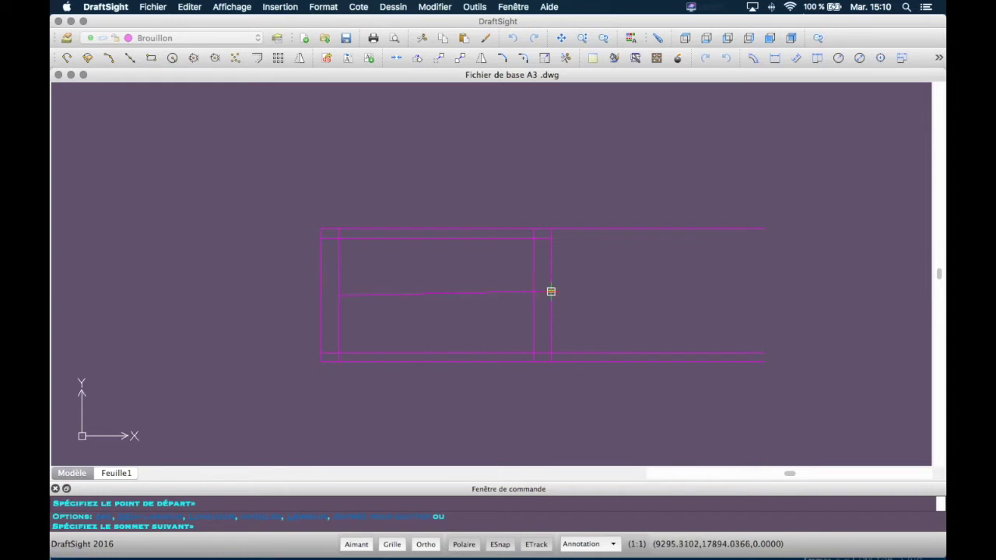
{"action": "left_click", "coordinate": [594, 294]}
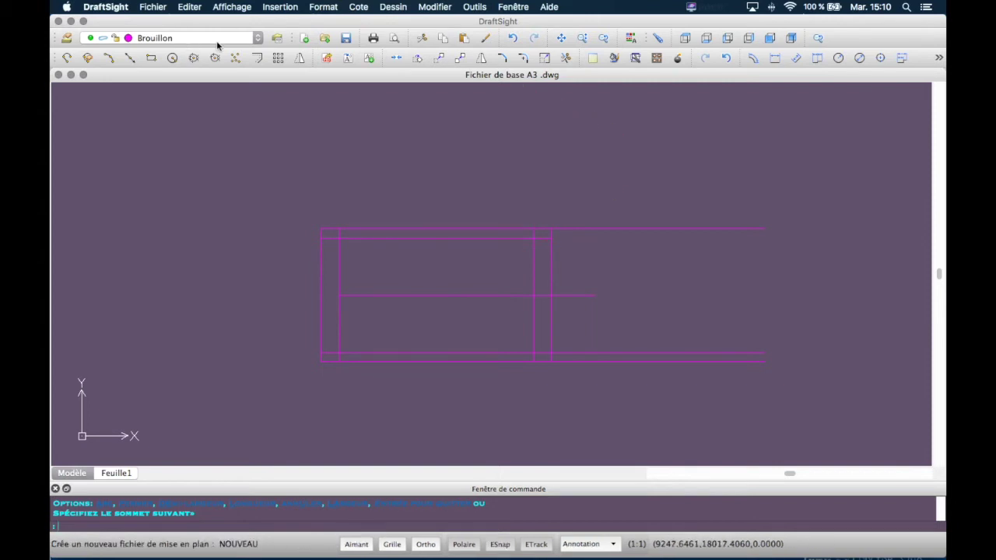
Step: Draw a polyline from where the centre line crosses the inner right vertical, 26 units up and across to the outer right vertical
{"action": "left_click", "coordinate": [67, 57]}
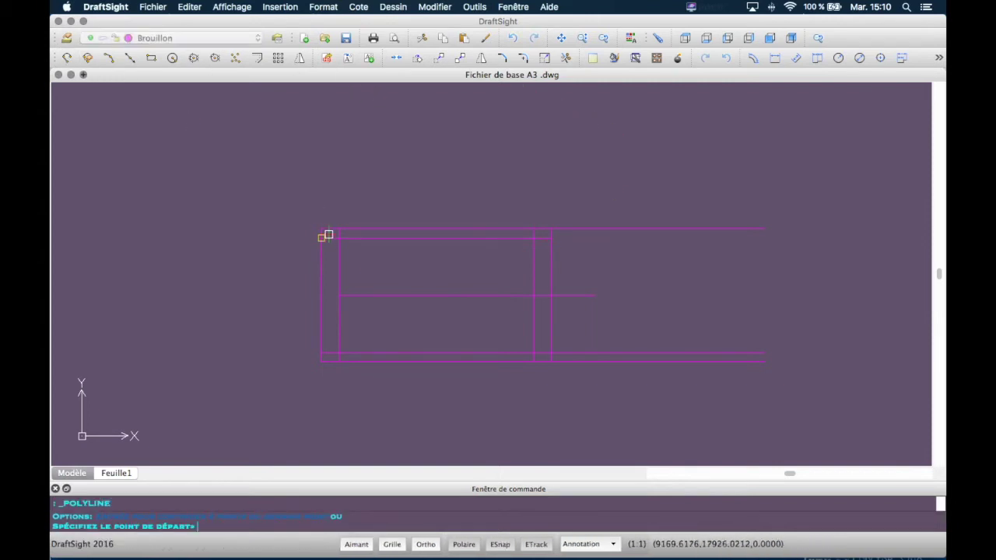
{"action": "left_click", "coordinate": [534, 294]}
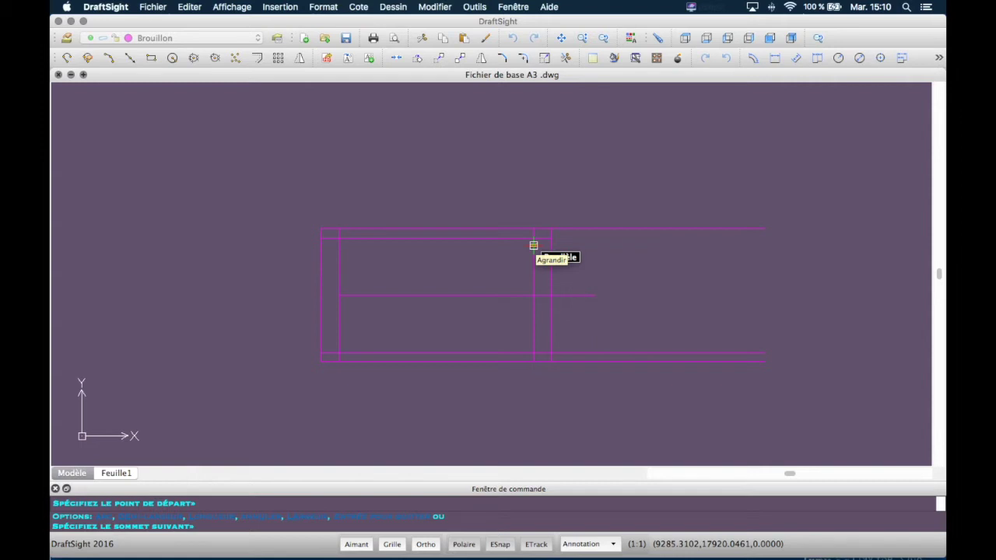
{"action": "type", "text": "25"}
{"action": "key", "text": "Return"}
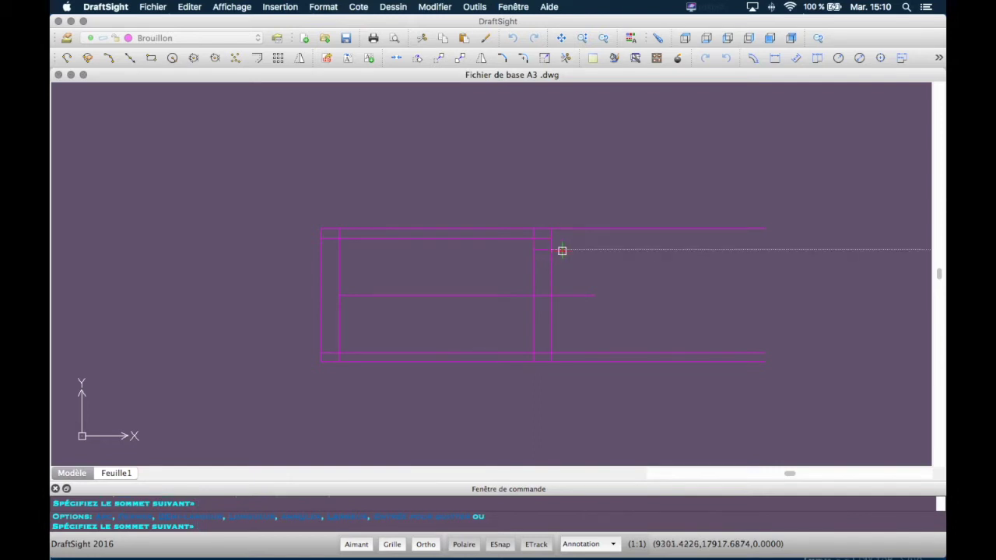
{"action": "key", "text": "Return"}
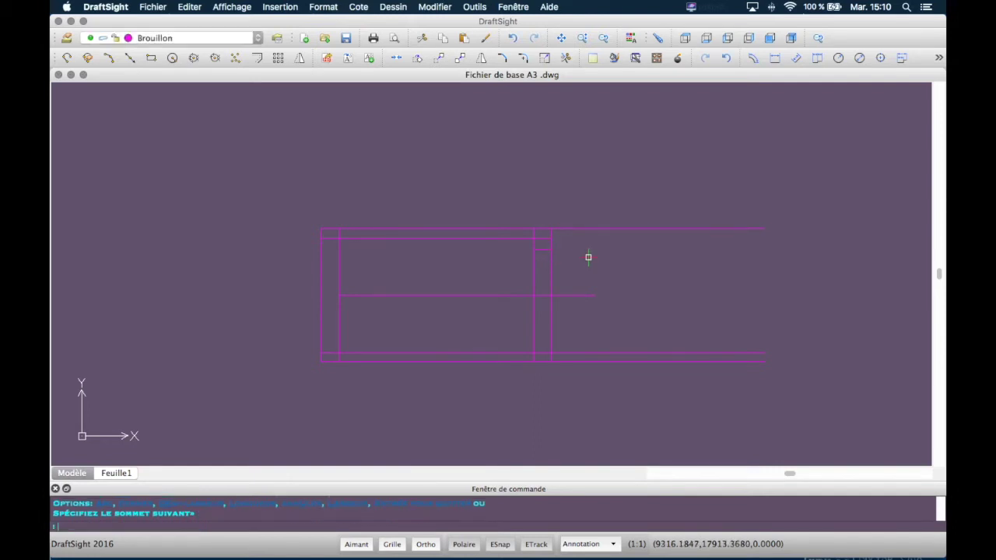
Step: Mirror the small L-shaped polyline below the horizontal centre line, keeping the original
{"action": "left_click", "coordinate": [546, 250]}
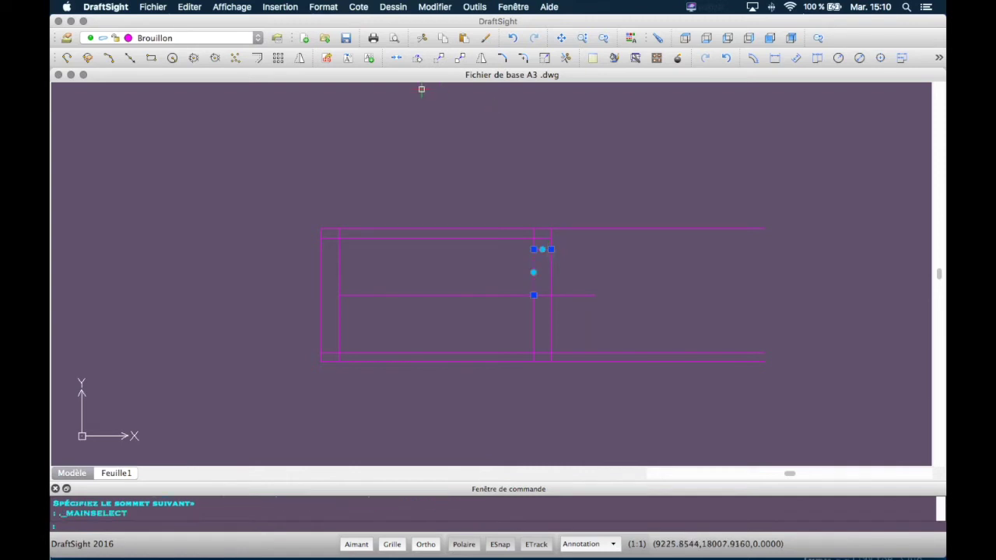
{"action": "left_click", "coordinate": [481, 60]}
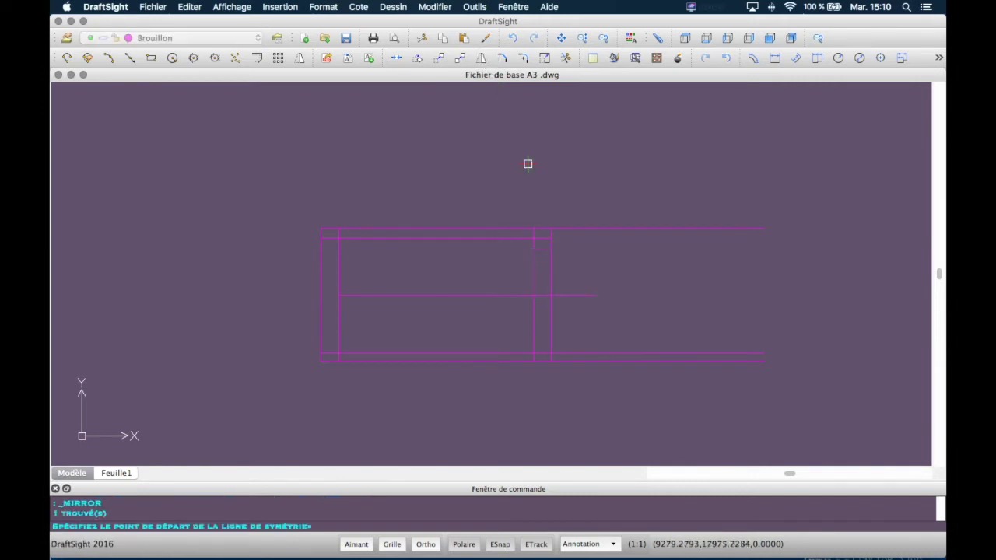
{"action": "left_click", "coordinate": [533, 295]}
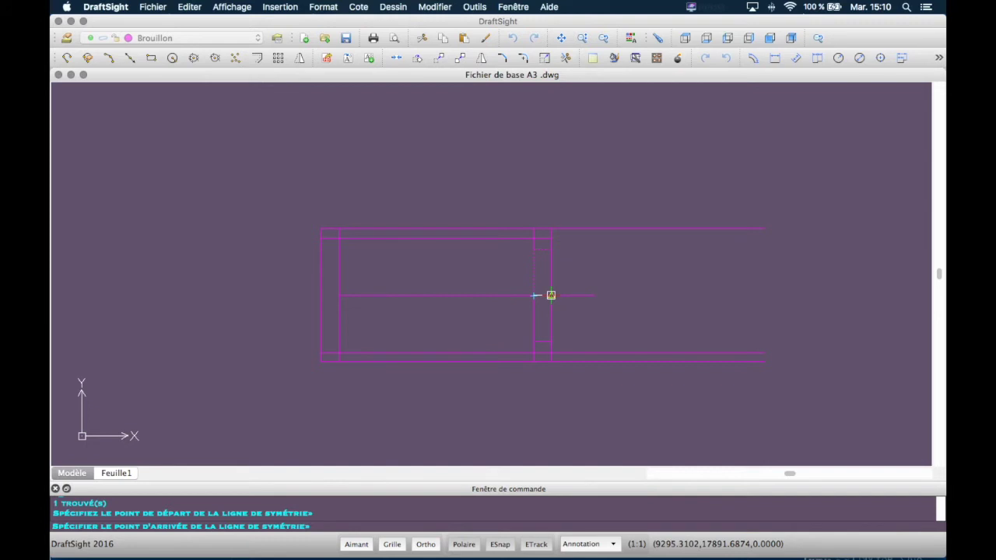
{"action": "left_click", "coordinate": [550, 296]}
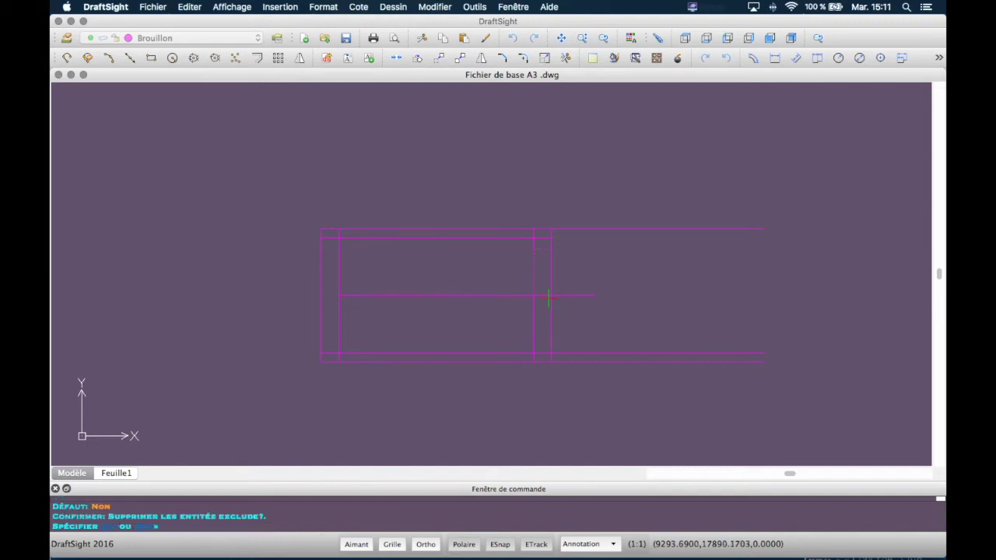
{"action": "key", "text": "Return"}
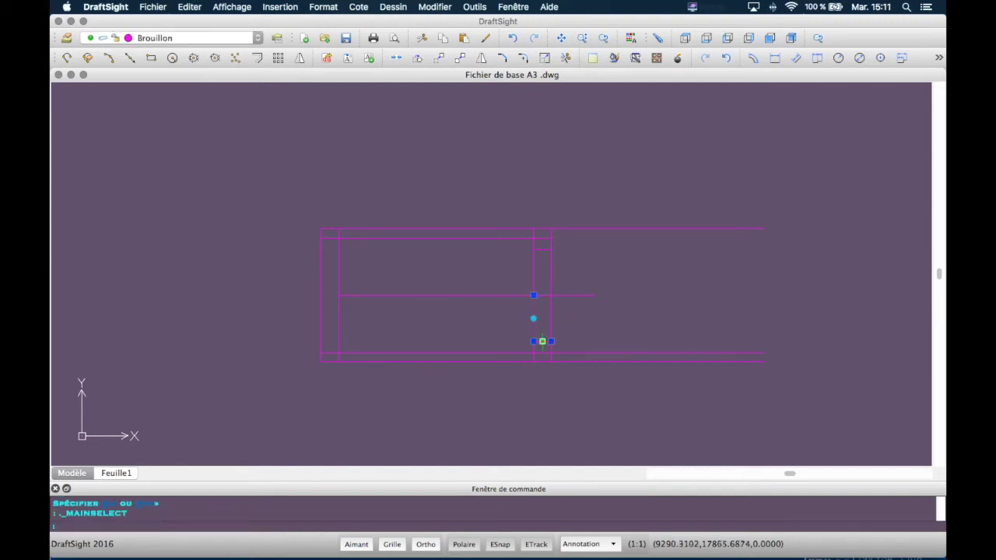
Step: Mirror both small L-shaped polylines to the left side about a vertical line through the midpoint of the upper inner horizontal, keeping the originals
{"action": "left_click", "coordinate": [540, 250]}
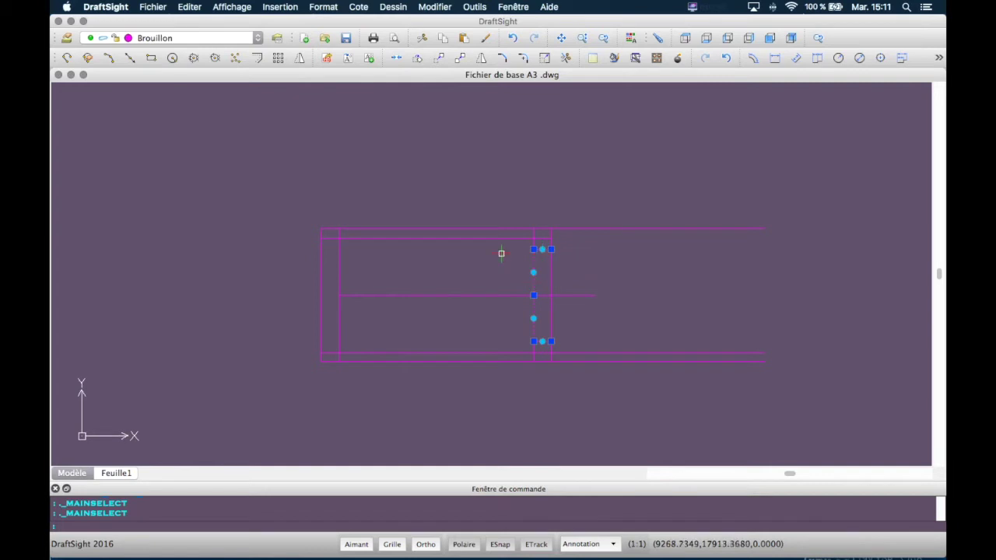
{"action": "left_click", "coordinate": [480, 58]}
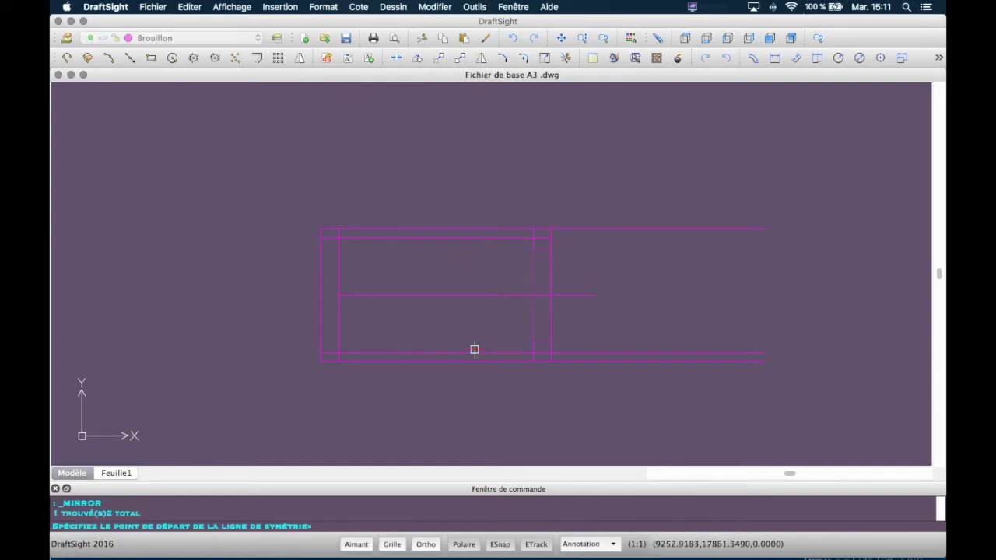
{"action": "left_click", "coordinate": [436, 237]}
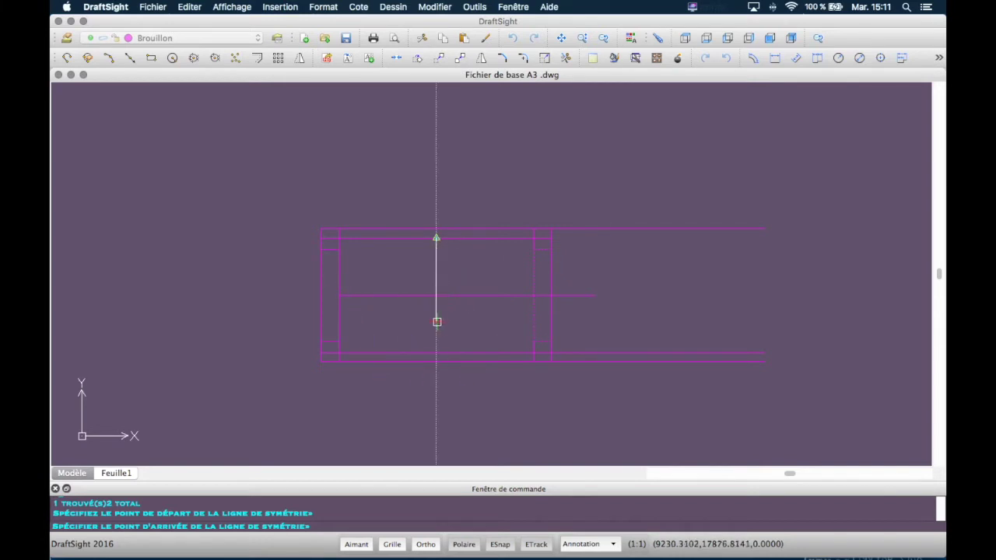
{"action": "left_click", "coordinate": [437, 321]}
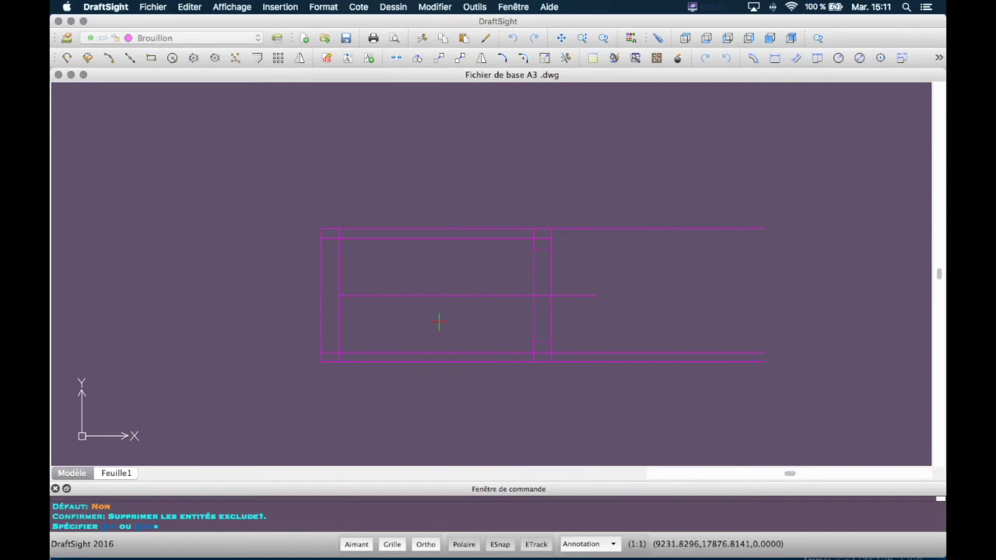
{"action": "key", "text": "Return"}
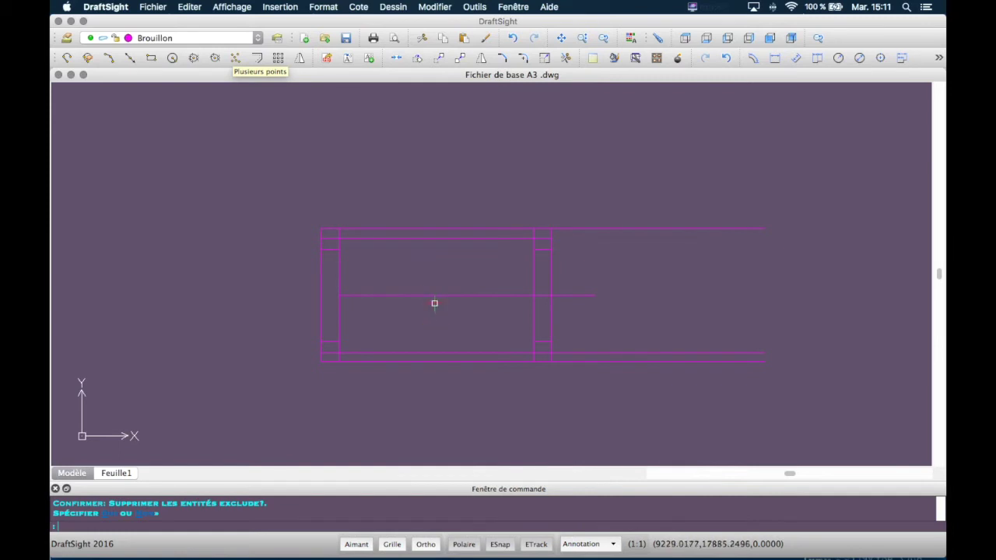
Step: Offset the horizontal centre line 13 units upward and 13 units downward
{"action": "left_click", "coordinate": [440, 295]}
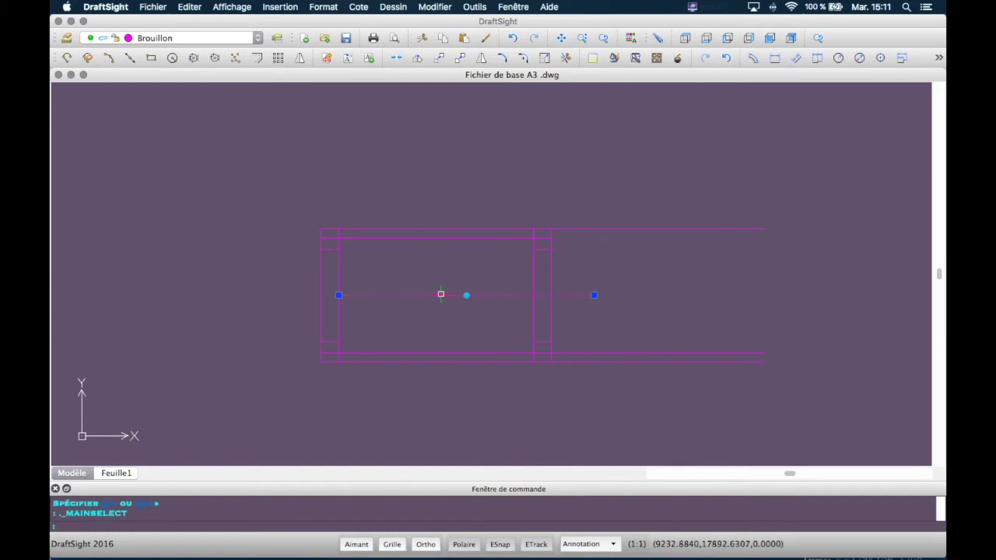
{"action": "left_click", "coordinate": [258, 59]}
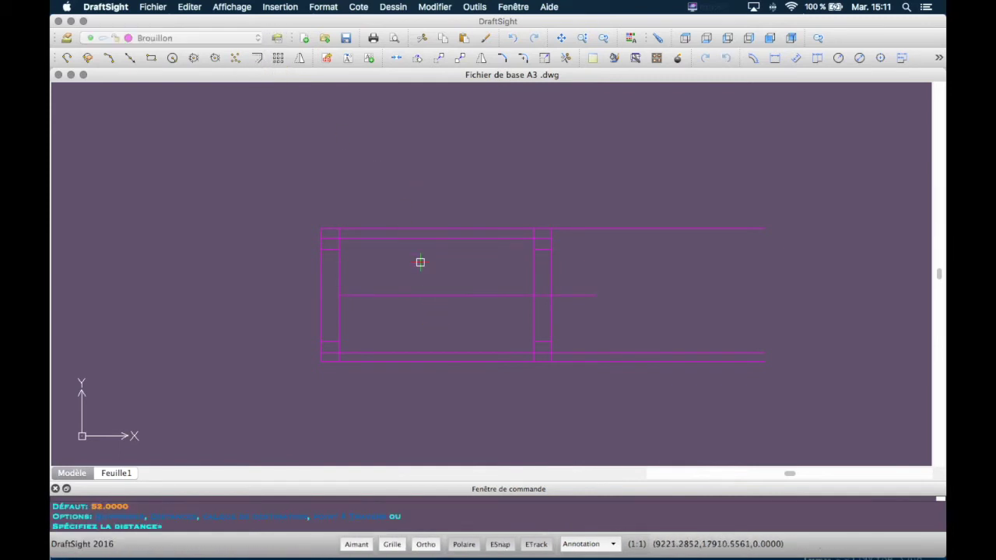
{"action": "left_click", "coordinate": [465, 295]}
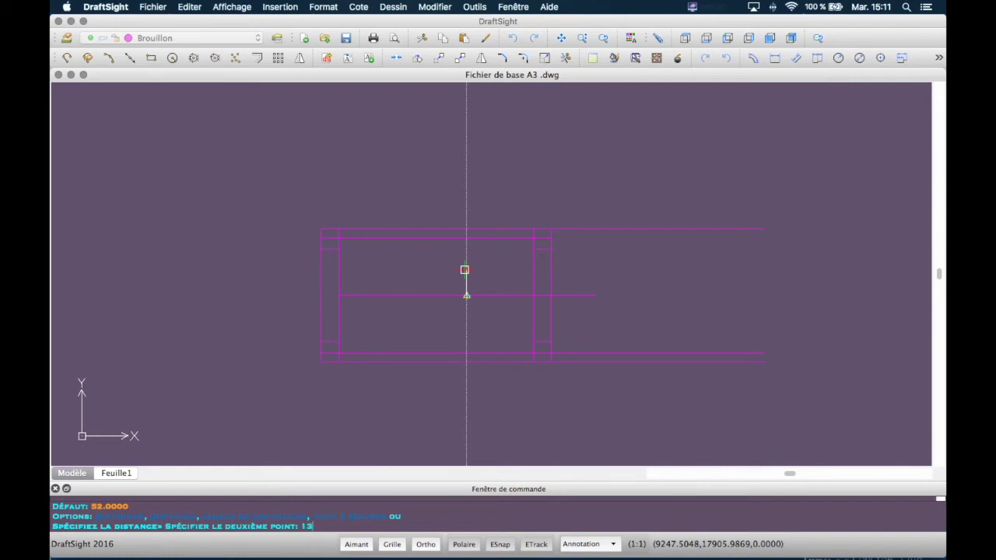
{"action": "key", "text": "Return"}
{"action": "left_click", "coordinate": [464, 270]}
{"action": "left_click", "coordinate": [470, 296]}
{"action": "left_click", "coordinate": [470, 331]}
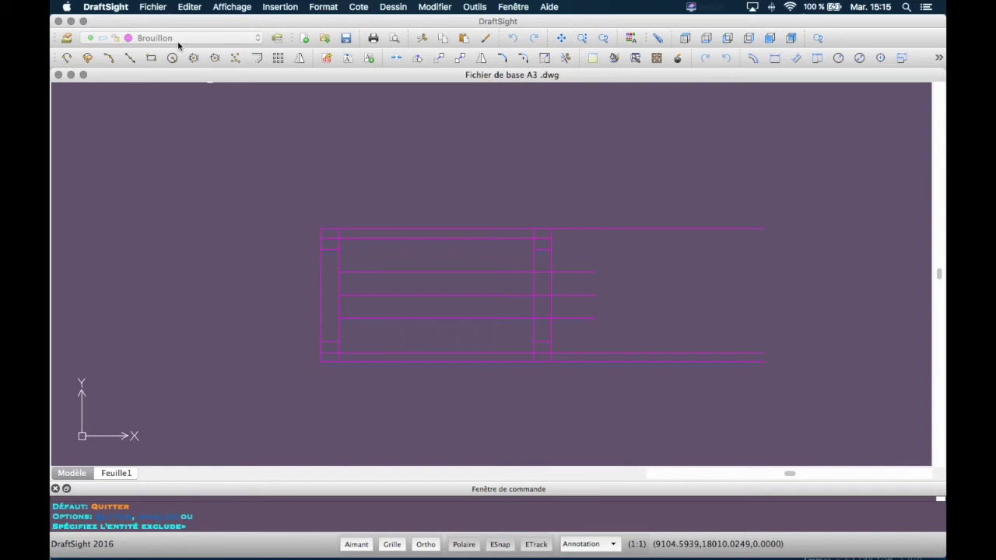
Step: Make Ligne fine the current layer and trace a polyline from the lower left corner up the outer left vertical and along the notched upper edge
{"action": "left_click", "coordinate": [209, 38]}
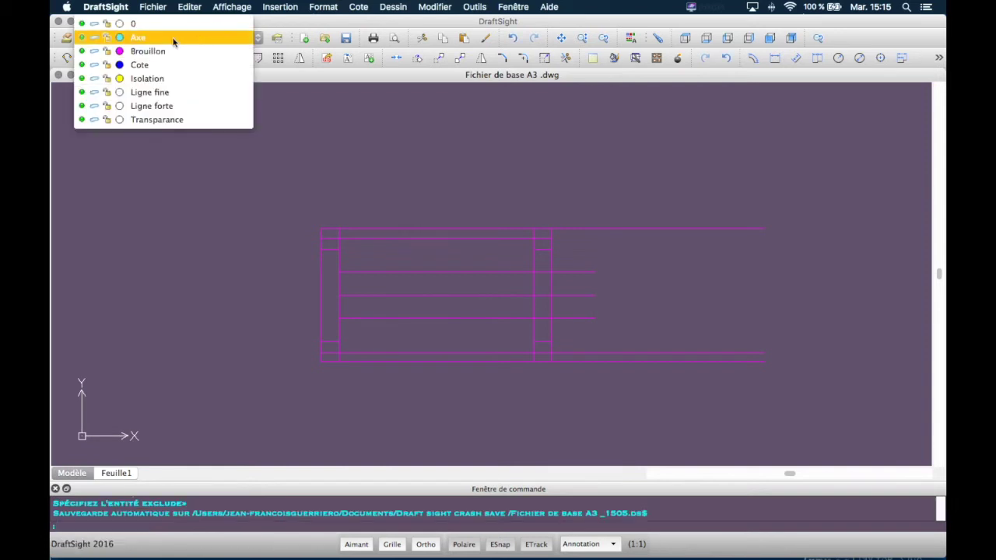
{"action": "left_click", "coordinate": [157, 93]}
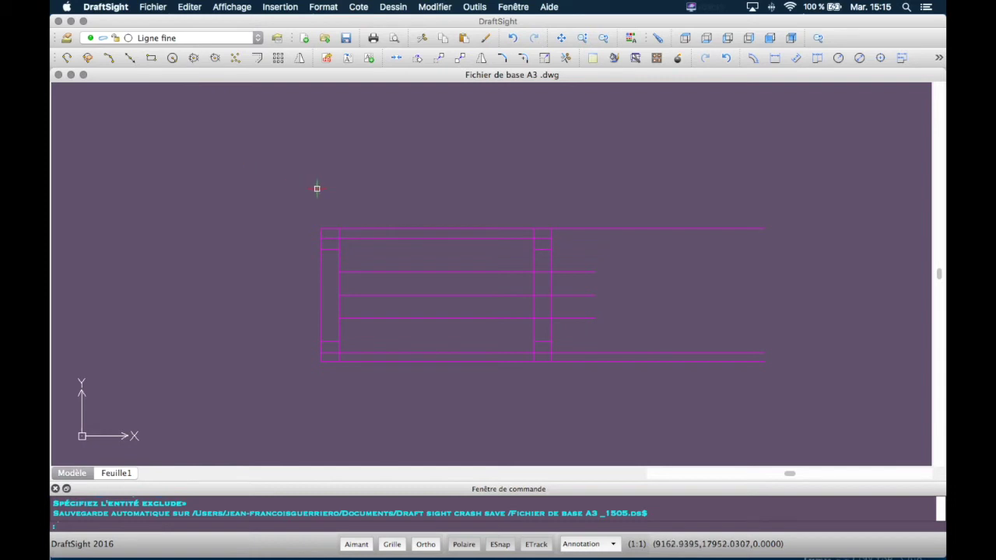
{"action": "key", "text": "p"}
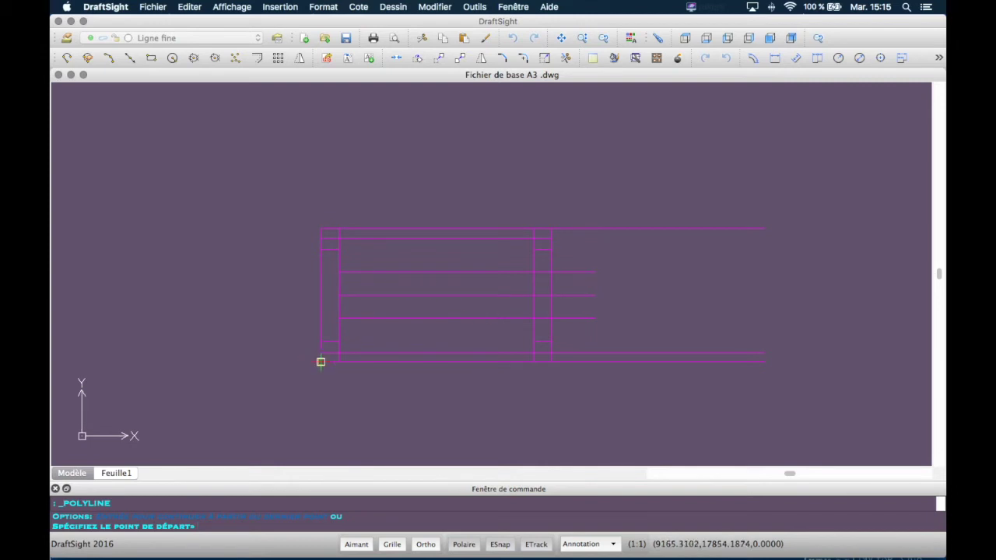
{"action": "left_click", "coordinate": [320, 362]}
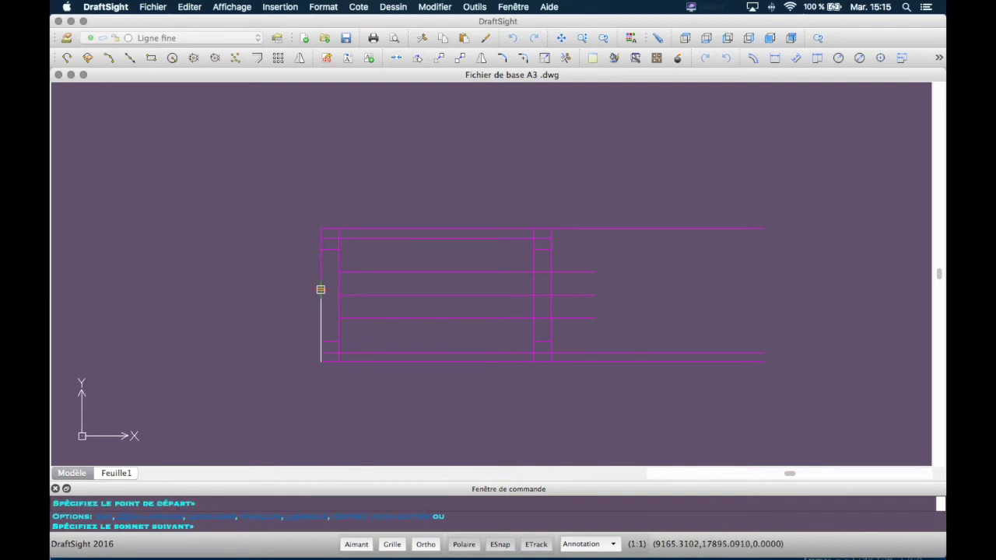
{"action": "left_click", "coordinate": [321, 228]}
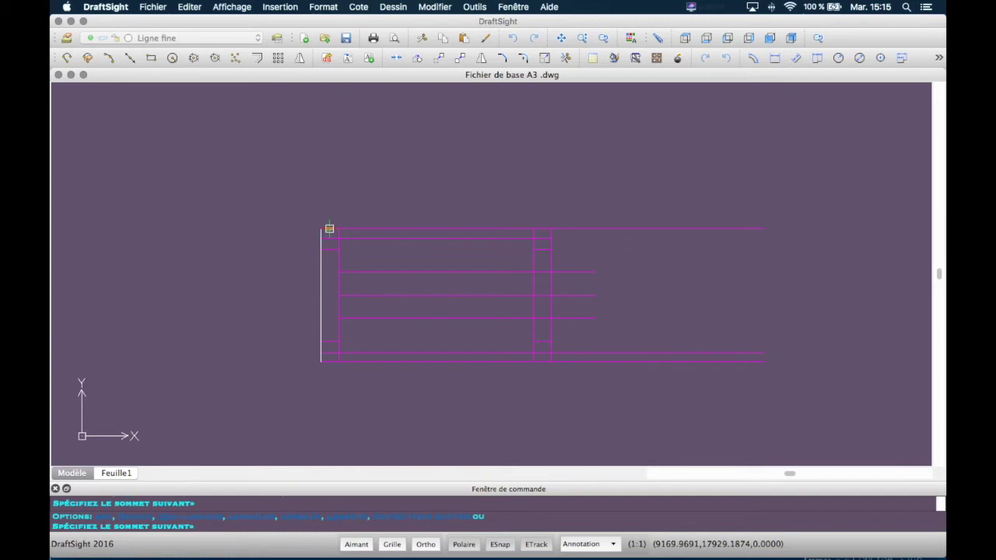
{"action": "left_click", "coordinate": [338, 228]}
{"action": "left_click", "coordinate": [339, 238]}
{"action": "left_click", "coordinate": [534, 237]}
{"action": "left_click", "coordinate": [533, 229]}
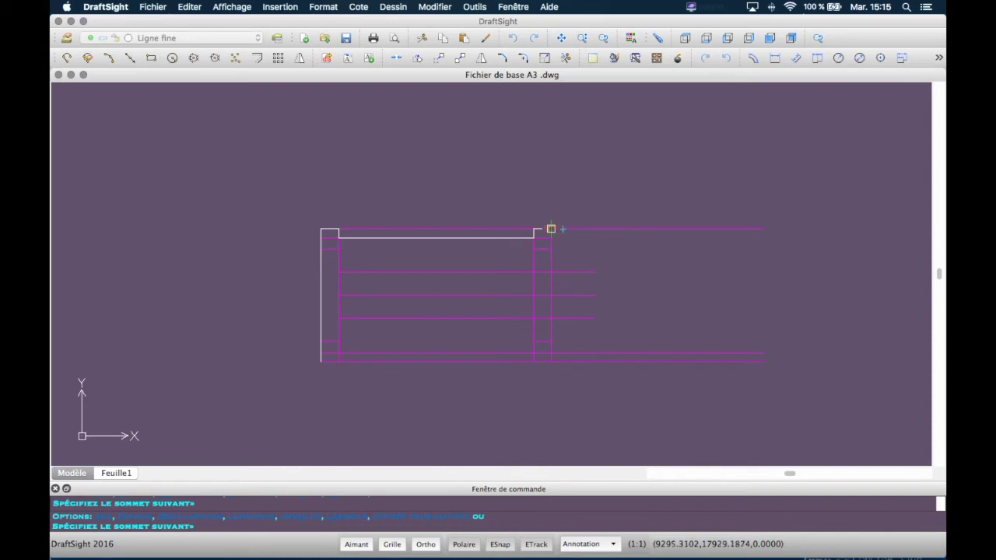
{"action": "left_click", "coordinate": [551, 229]}
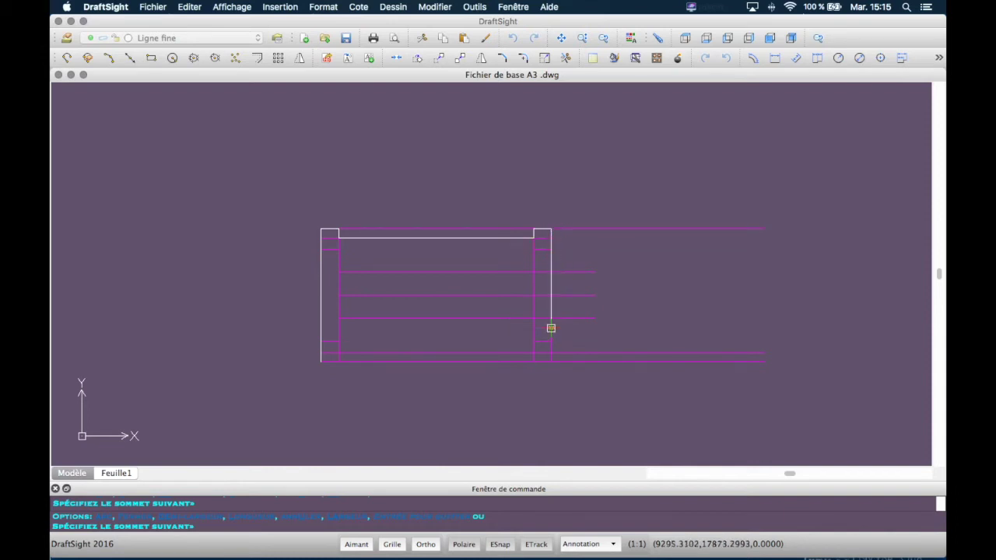
Step: Continue the outline polyline down the outer right vertical and back along the notched lower edge to its starting corner
{"action": "left_click", "coordinate": [550, 362]}
{"action": "left_click", "coordinate": [533, 353]}
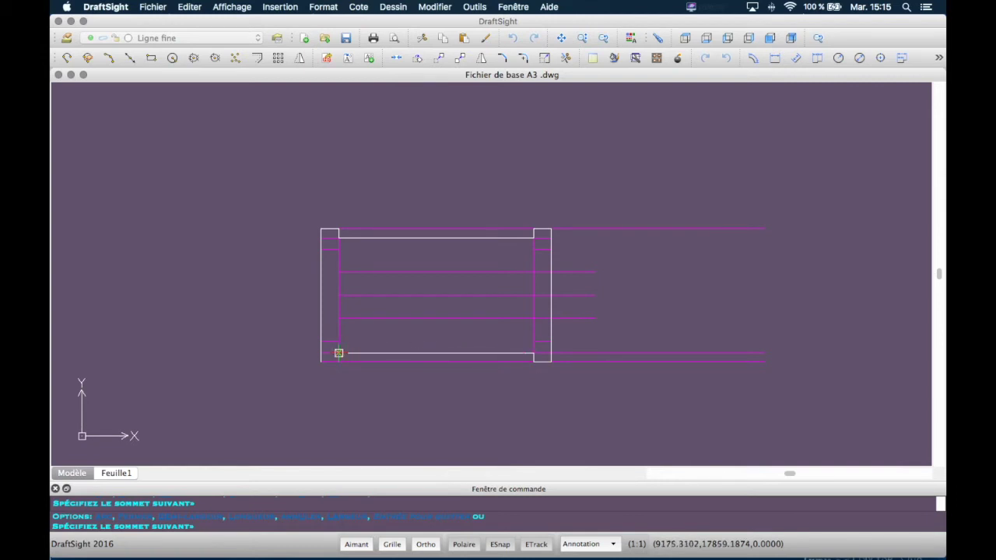
{"action": "left_click", "coordinate": [338, 353]}
{"action": "left_click", "coordinate": [339, 362]}
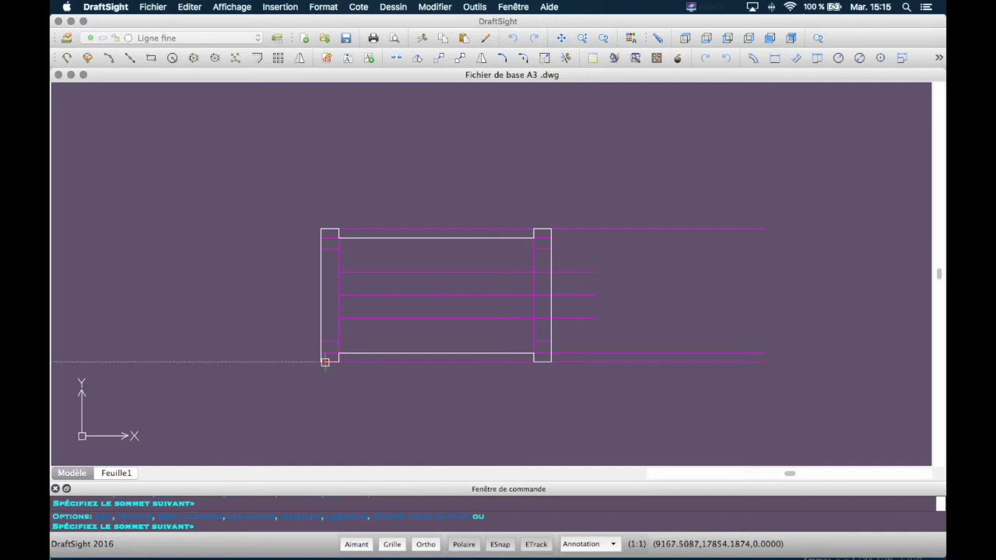
{"action": "left_click", "coordinate": [320, 362]}
{"action": "key", "text": "Return"}
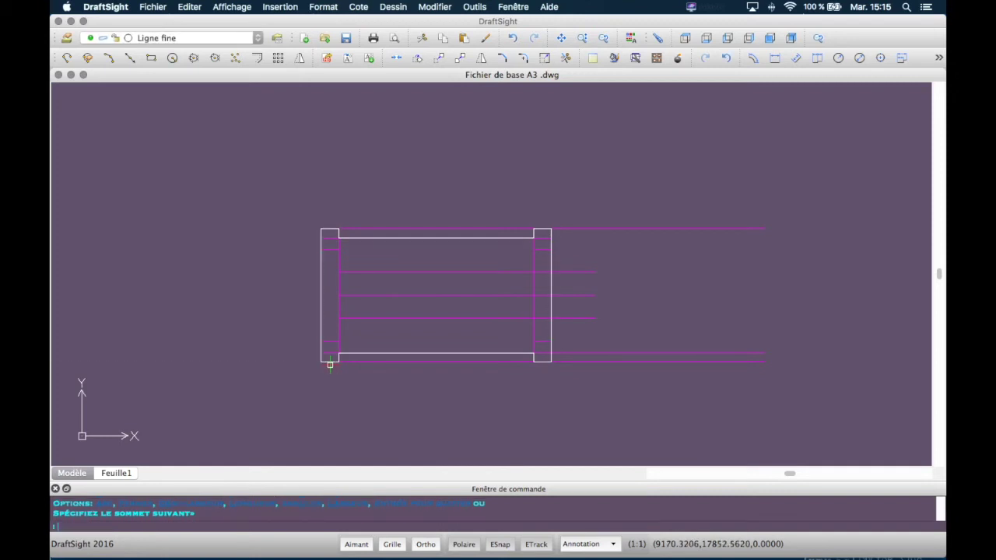
Step: Draw polylines along the inner left and inner right verticals, between the upper and lower notched edges of the outline
{"action": "key", "text": "Return"}
{"action": "left_click", "coordinate": [338, 237]}
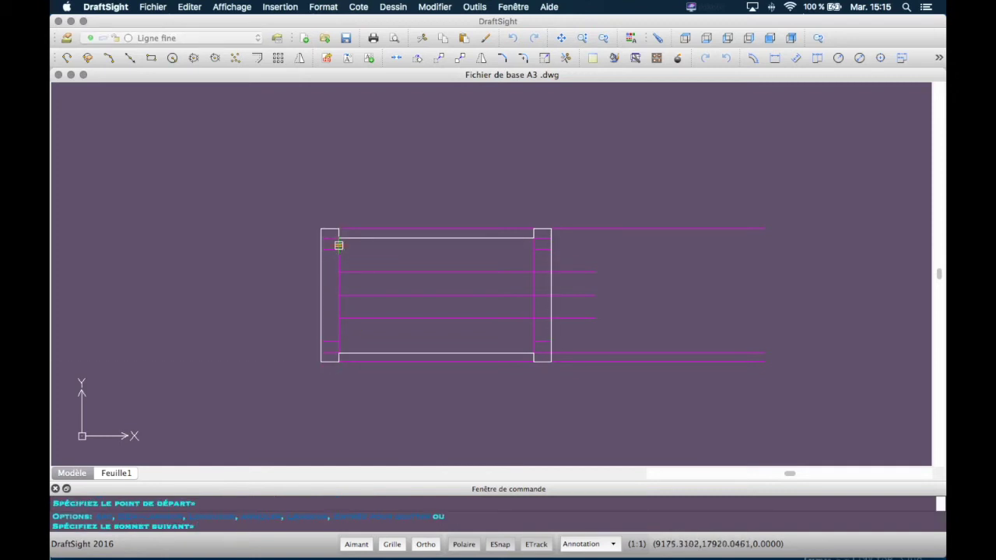
{"action": "left_click", "coordinate": [339, 353]}
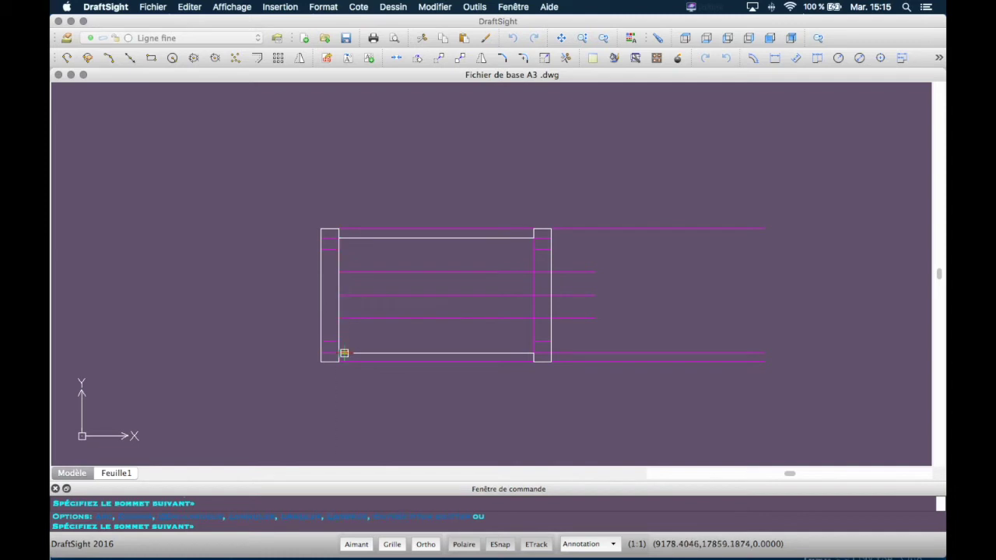
{"action": "key", "text": "Return"}
{"action": "key", "text": "Return"}
{"action": "left_click", "coordinate": [533, 237]}
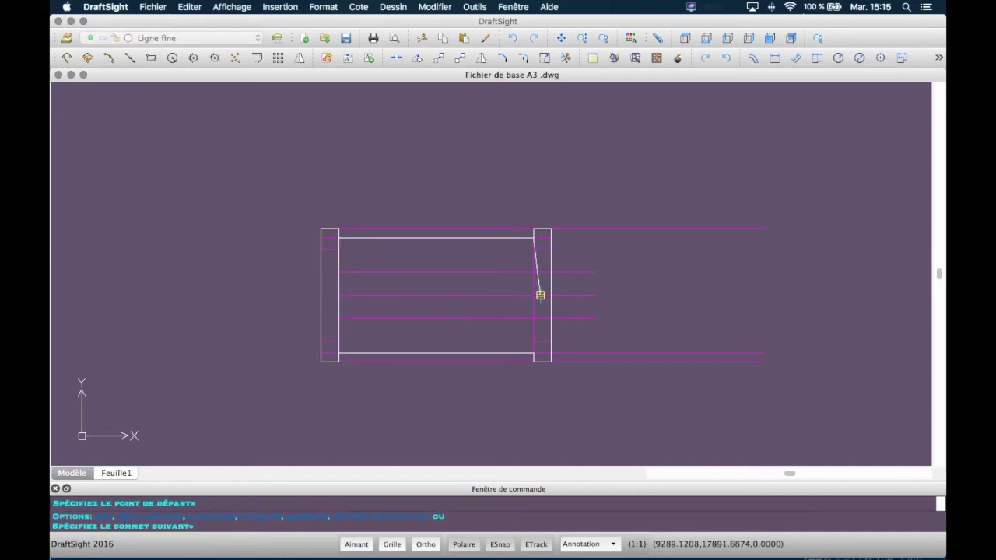
{"action": "left_click", "coordinate": [534, 353]}
{"action": "key", "text": "Return"}
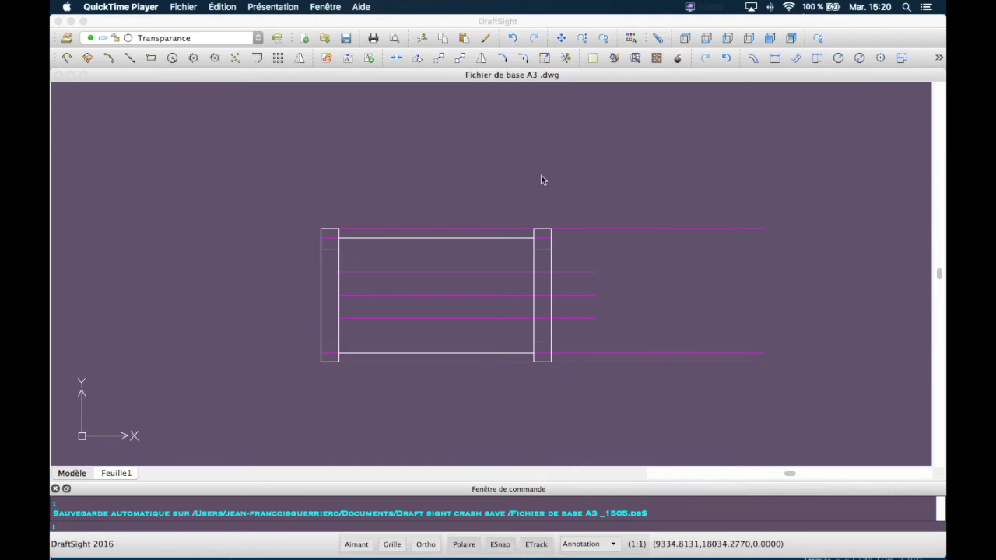
Step: On the Transparance layer, draw a U-shaped polyline from the outer right vertical: 15 units left, 52 units down, and back to that vertical
{"action": "left_click", "coordinate": [193, 37]}
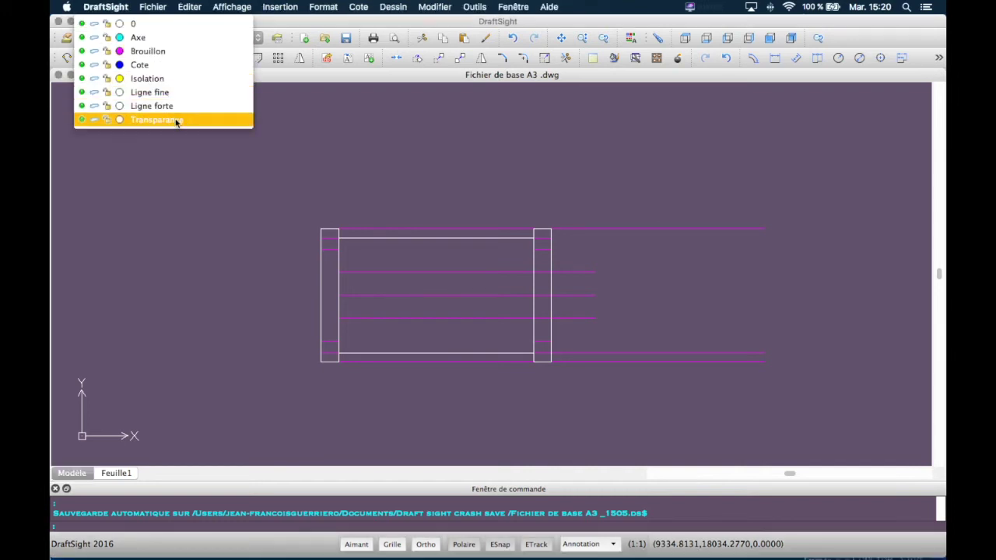
{"action": "left_click", "coordinate": [177, 121]}
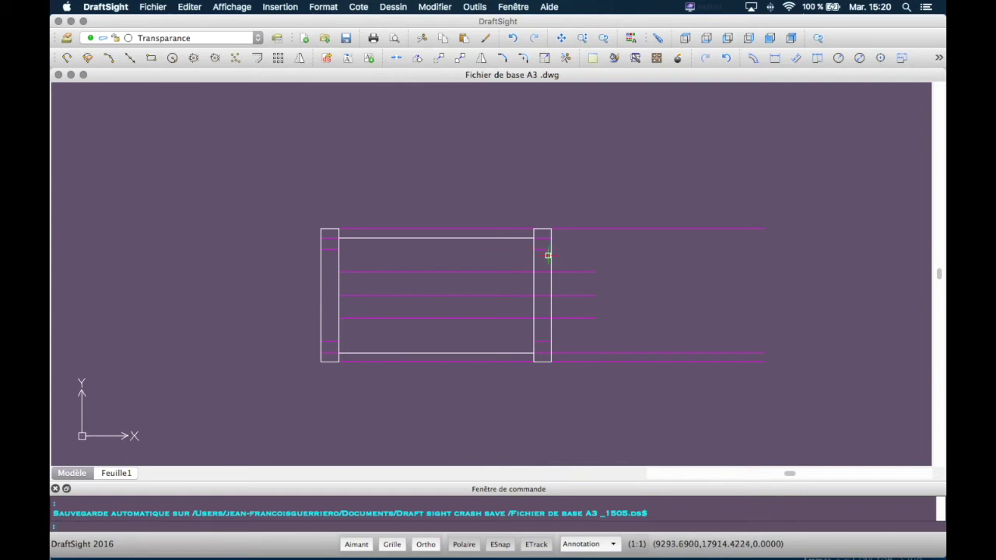
{"action": "key", "text": "Return"}
{"action": "left_click", "coordinate": [549, 249]}
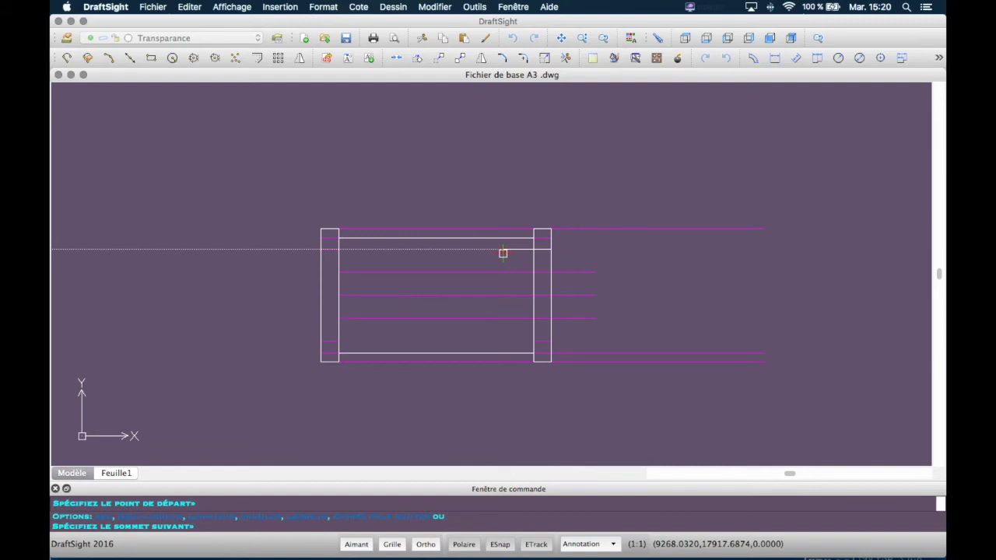
{"action": "type", "text": "15"}
{"action": "key", "text": "Return"}
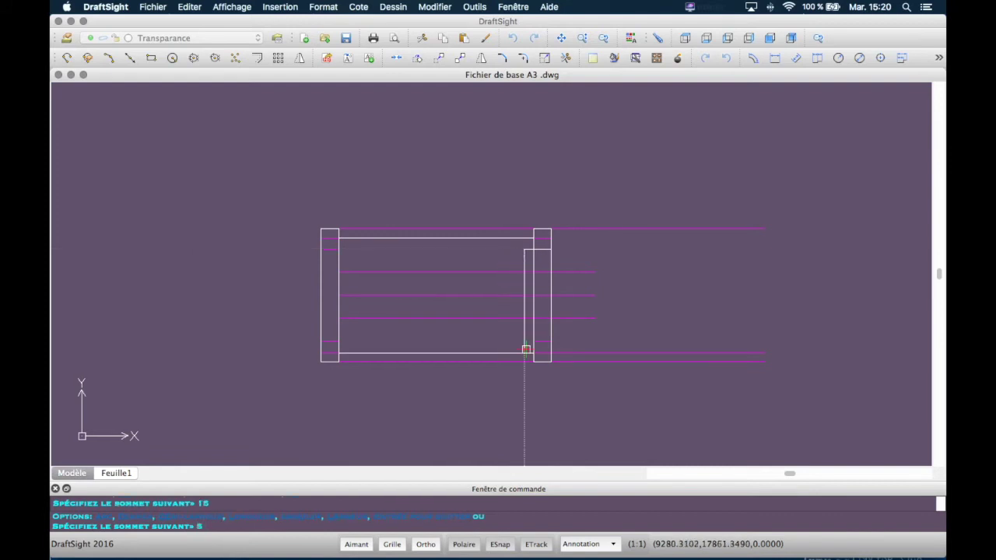
{"action": "type", "text": "52"}
{"action": "key", "text": "Return"}
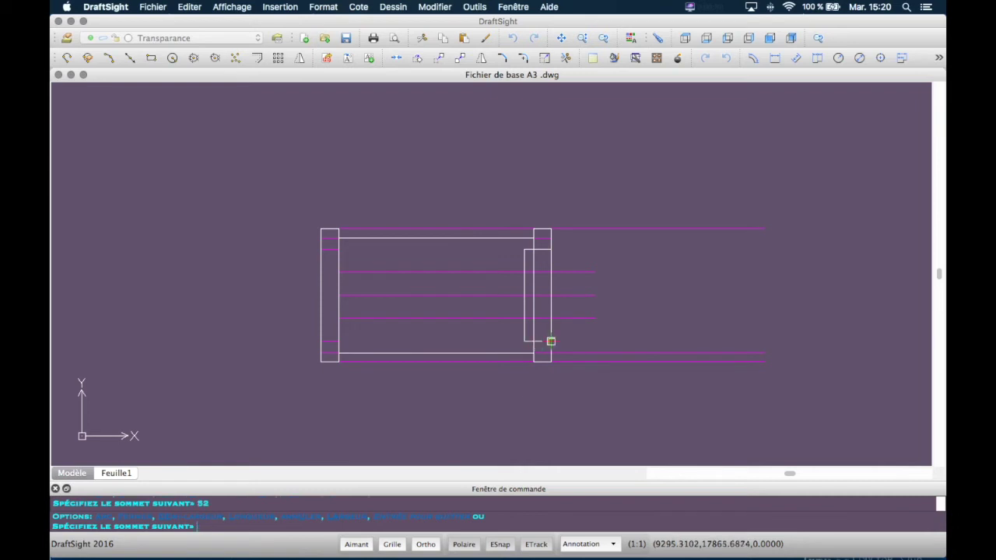
{"action": "left_click", "coordinate": [551, 341]}
{"action": "key", "text": "Return"}
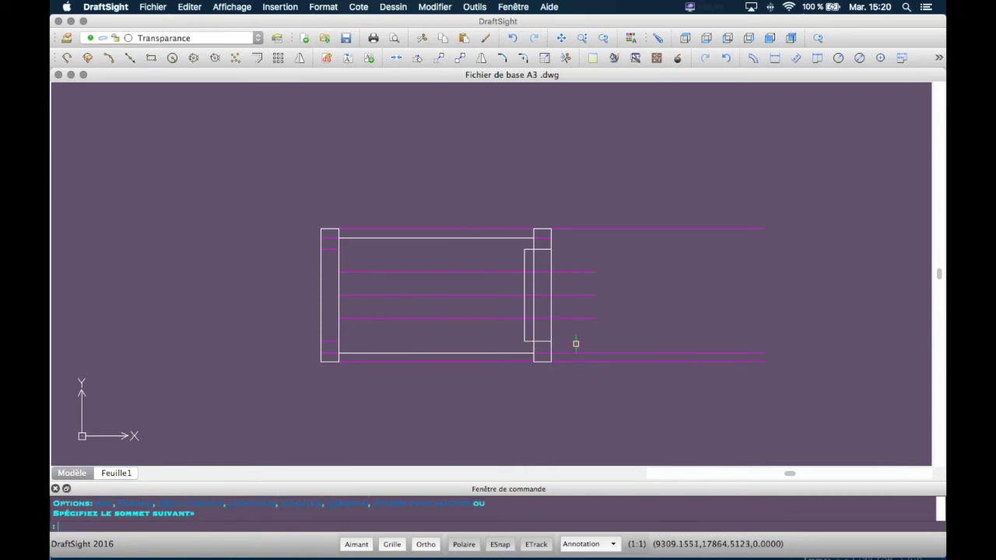
Step: Set the line scale (EchelleLigne) of the U-shaped polyline to 10 in its properties
{"action": "left_click", "coordinate": [525, 331]}
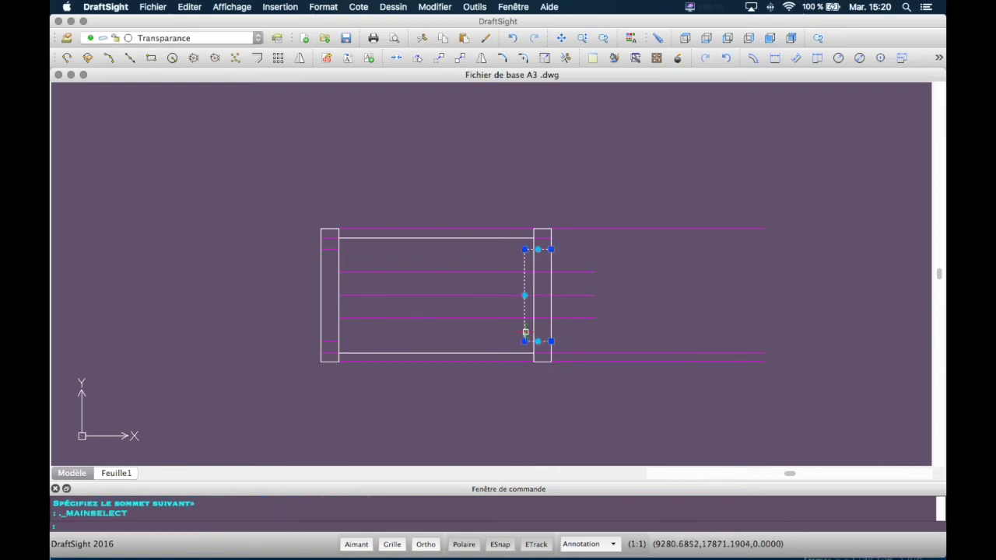
{"action": "right_click", "coordinate": [525, 332]}
{"action": "left_click", "coordinate": [564, 299]}
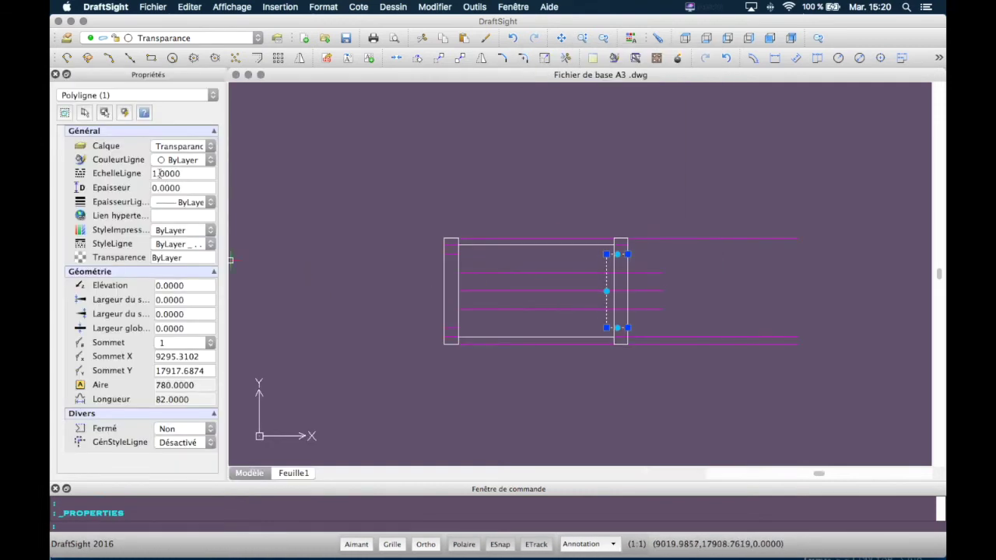
{"action": "left_click", "coordinate": [156, 172]}
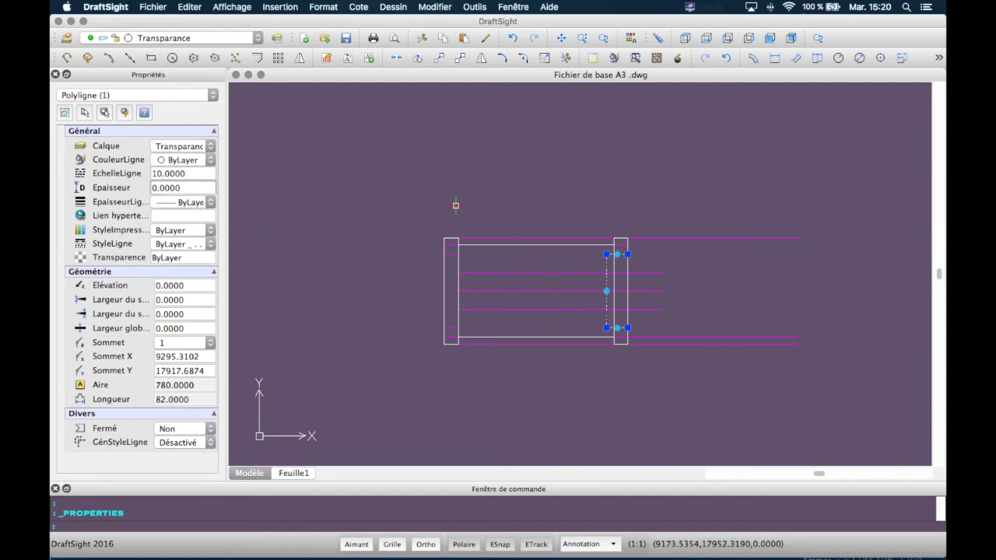
{"action": "key", "text": "Escape"}
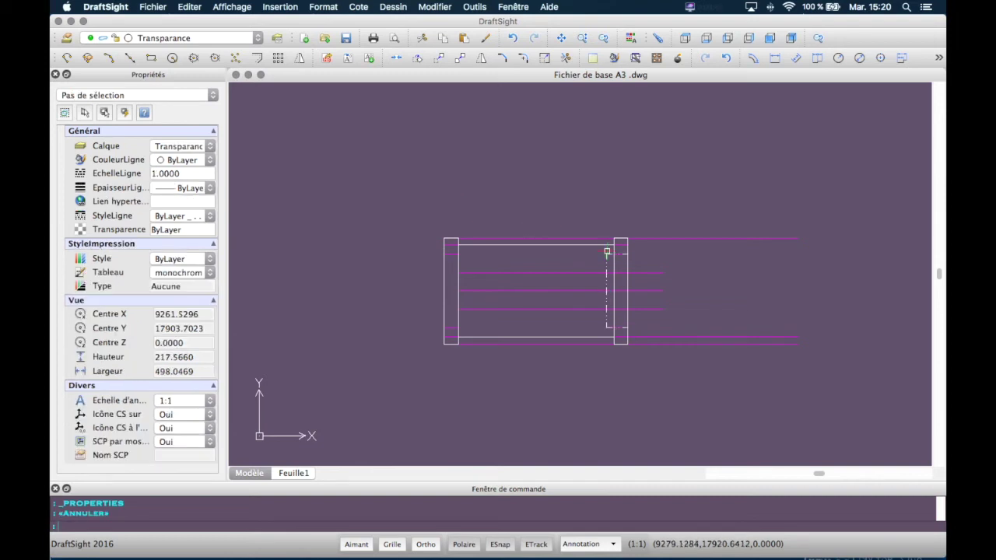
Step: Mirror the U-shaped polyline about a vertical line through the midpoint of the frame's lower edge, keeping the original
{"action": "scroll", "coordinate": [603, 282], "scroll_direction": "up", "scroll_amount": 3}
{"action": "scroll", "coordinate": [529, 274], "scroll_direction": "down", "scroll_amount": 2}
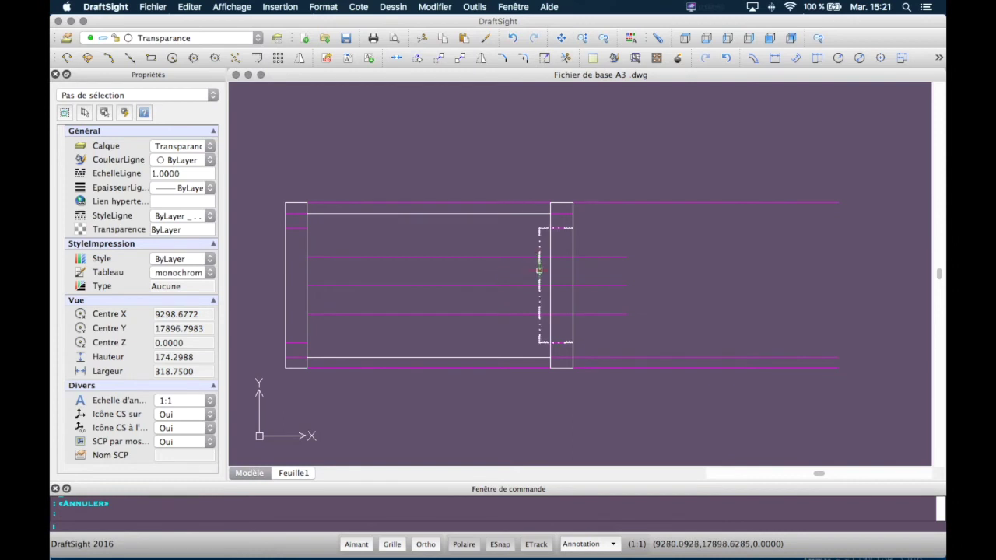
{"action": "left_click", "coordinate": [539, 271]}
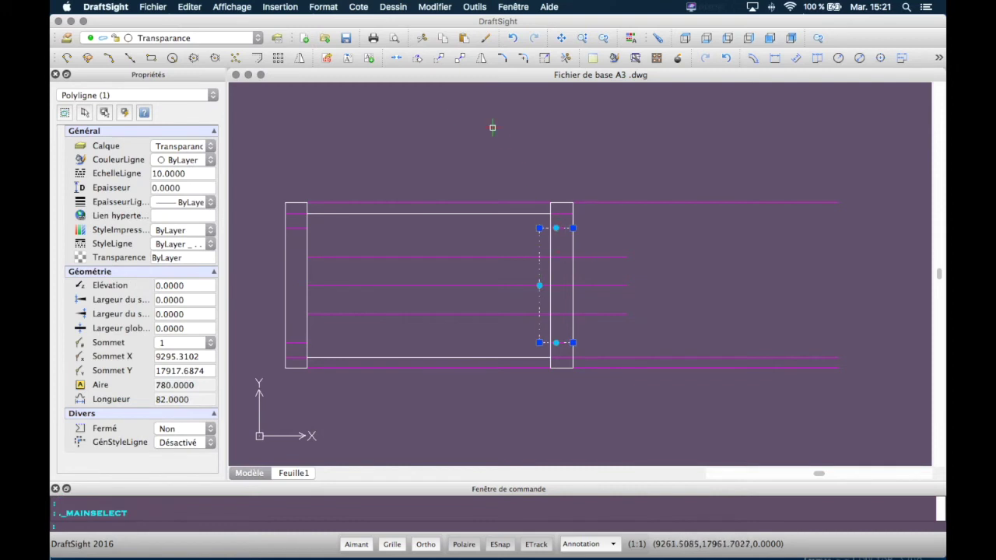
{"action": "left_click", "coordinate": [302, 60]}
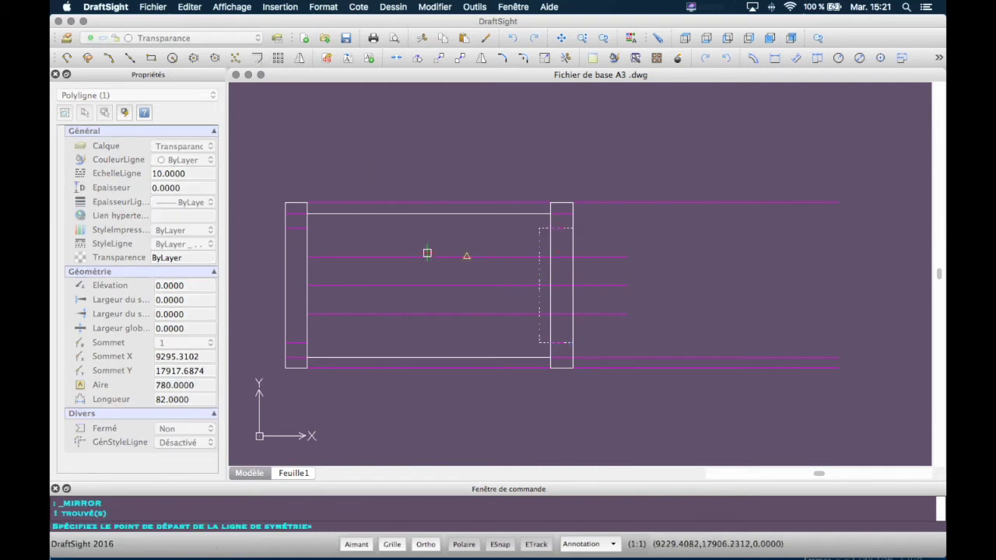
{"action": "left_click", "coordinate": [429, 357]}
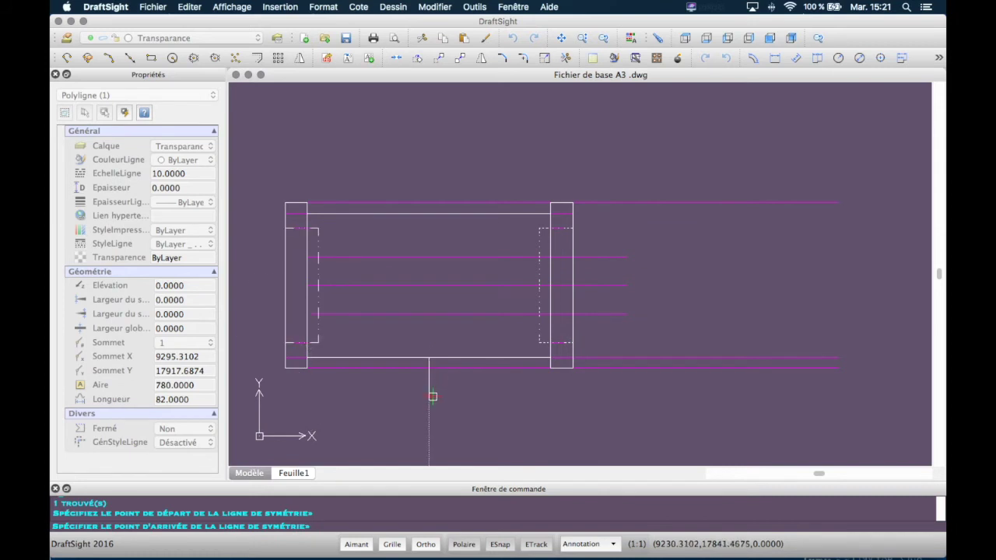
{"action": "left_click", "coordinate": [426, 407]}
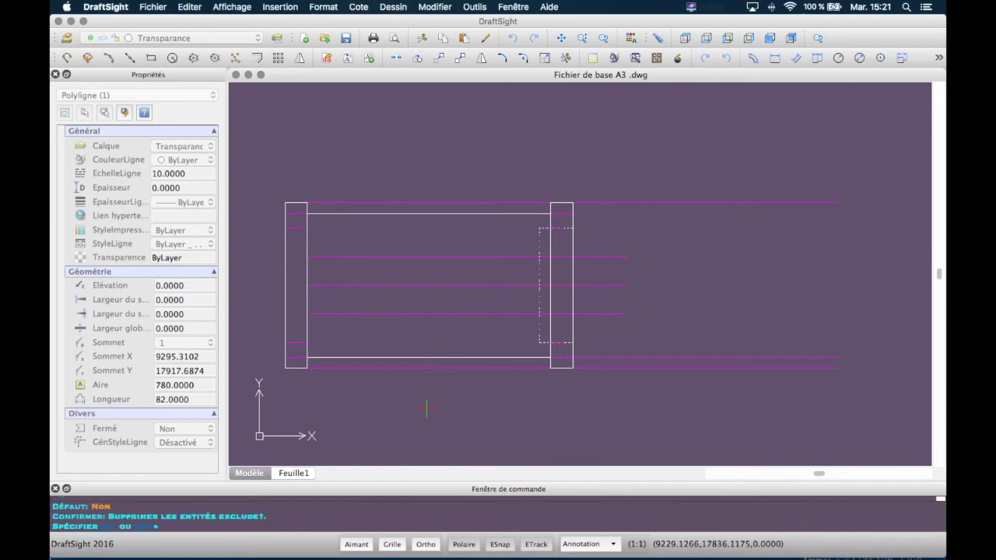
{"action": "key", "text": "Return"}
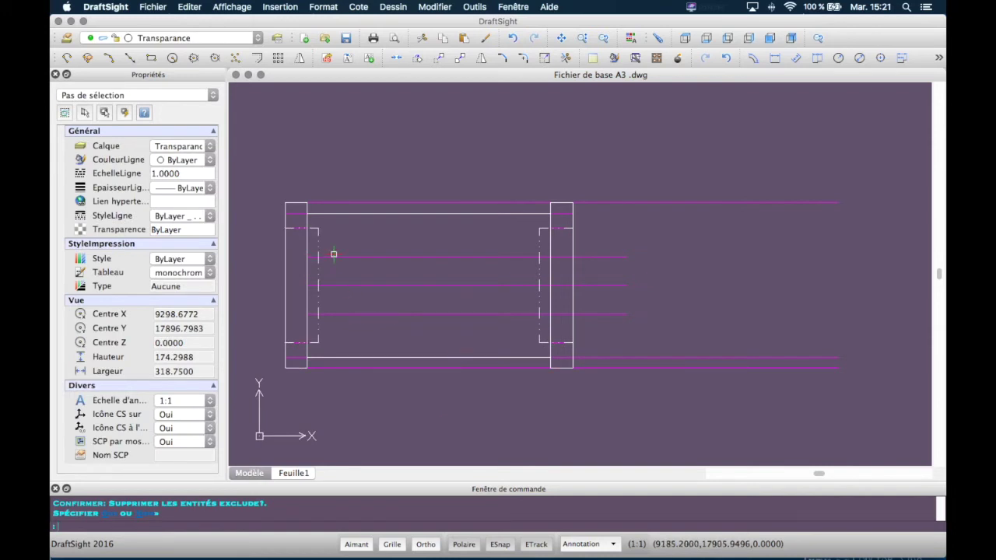
Step: Draw horizontal polylines between the two U-shaped polylines along the upper and lower of the three central construction lines
{"action": "key", "text": "p"}
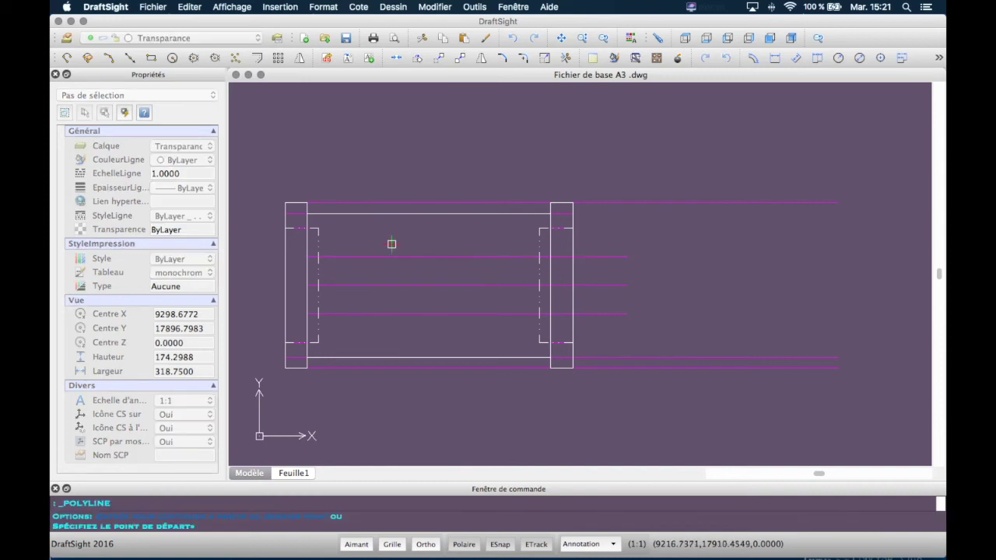
{"action": "left_click", "coordinate": [318, 256]}
{"action": "left_click", "coordinate": [539, 257]}
{"action": "key", "text": "Return"}
{"action": "key", "text": "Return"}
{"action": "left_click", "coordinate": [539, 313]}
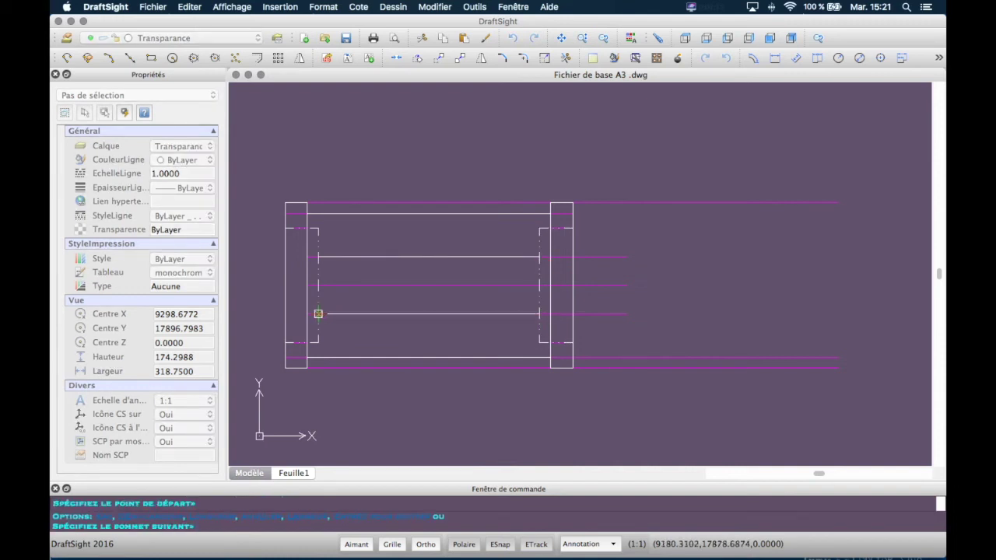
{"action": "left_click", "coordinate": [324, 314]}
{"action": "key", "text": "Return"}
Step: Increase the line scale (EchelleLigne) of both new horizontal polylines so that their dash pattern shows
{"action": "left_click", "coordinate": [391, 314]}
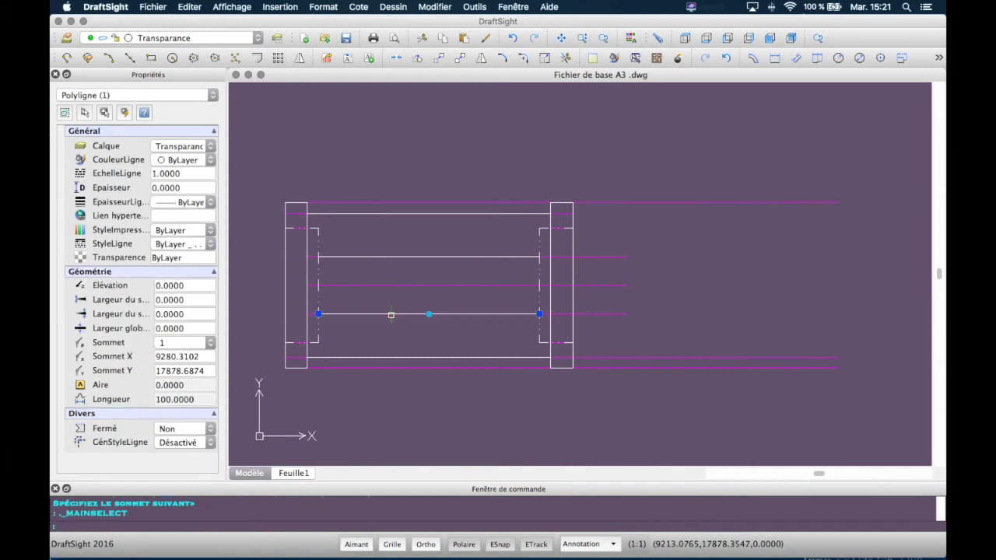
{"action": "left_click", "coordinate": [400, 256]}
{"action": "left_click", "coordinate": [154, 173]}
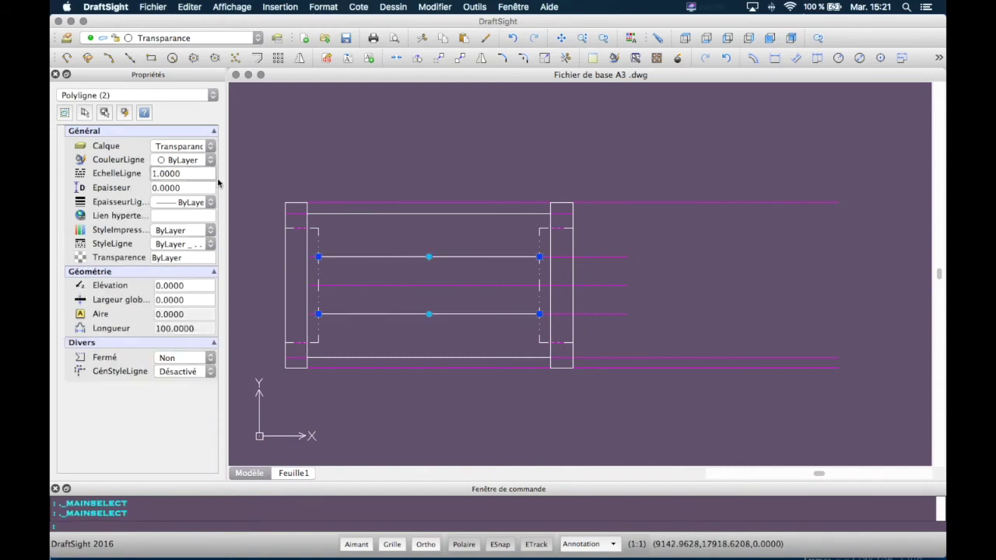
{"action": "type", "text": "0"}
{"action": "key", "text": "Return"}
{"action": "key", "text": "Escape"}
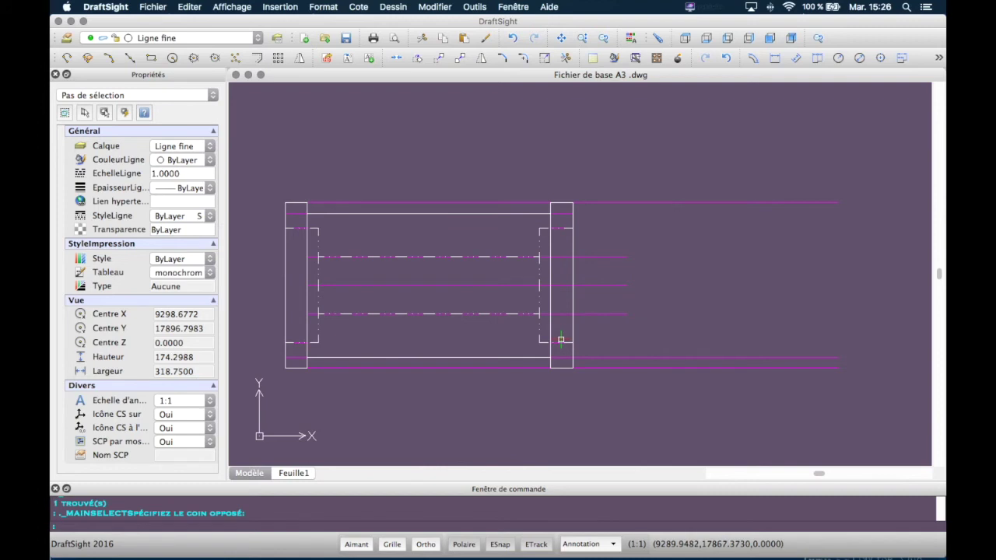
Step: On the Brouillon layer, draw a horizontal polyline 70 units to the right from the midpoint of the outer right vertical
{"action": "left_click", "coordinate": [216, 39]}
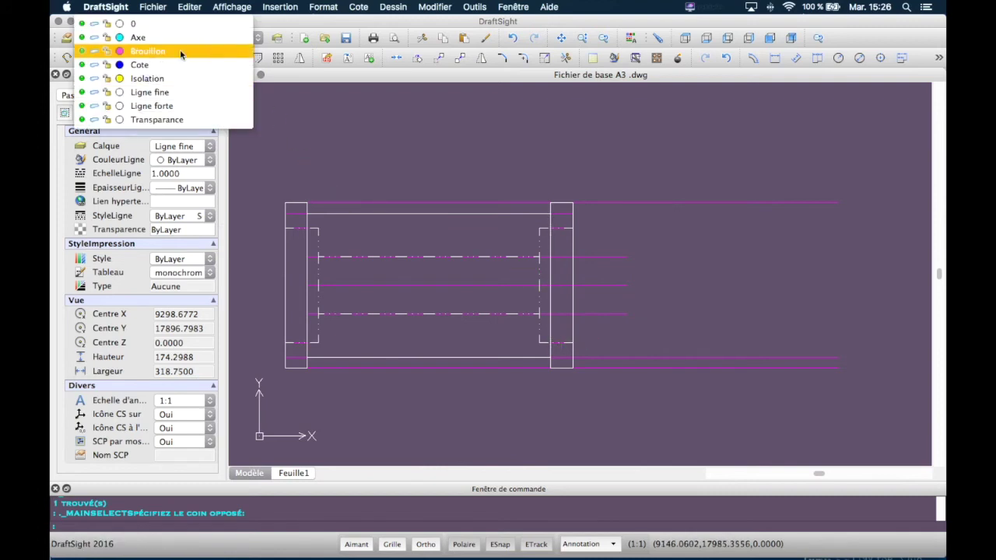
{"action": "left_click", "coordinate": [179, 51]}
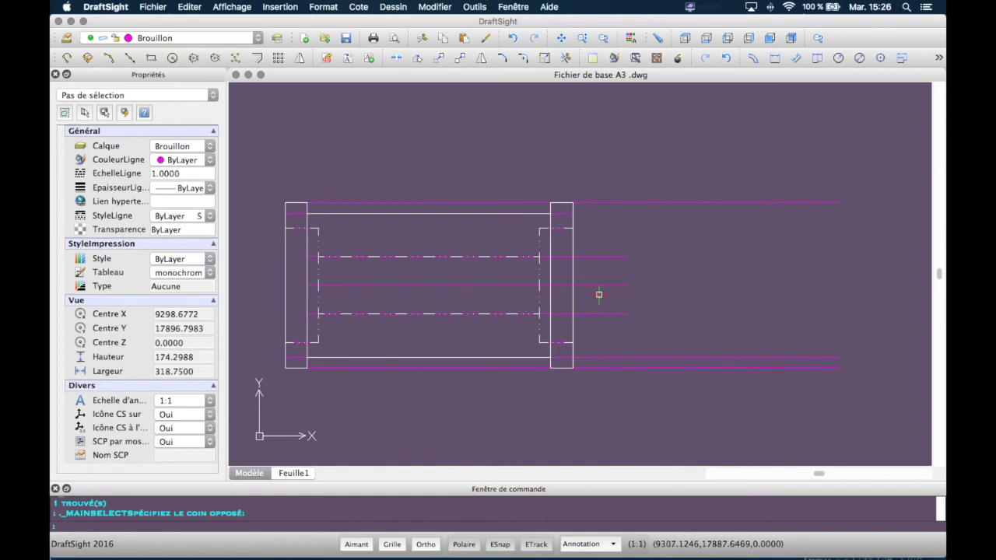
{"action": "key", "text": "Return"}
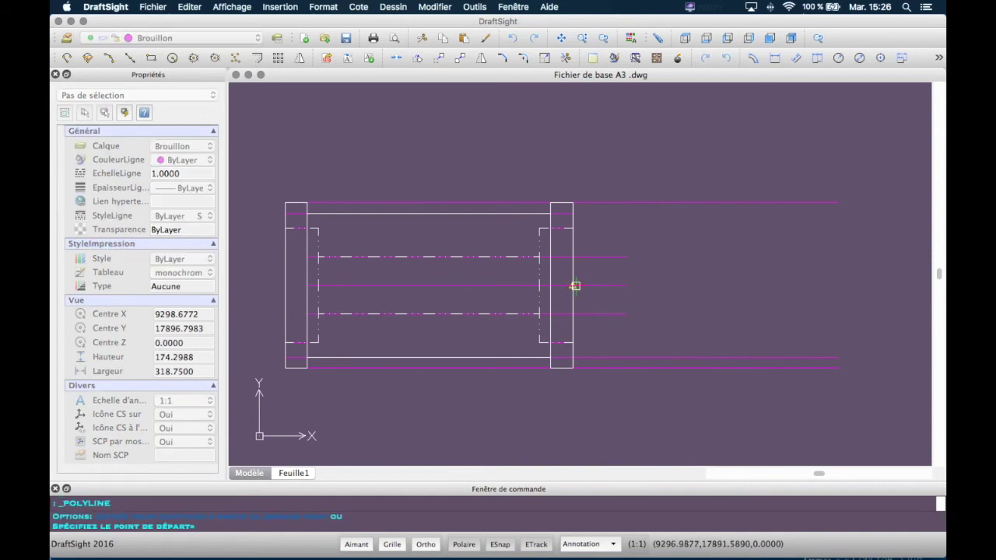
{"action": "left_click", "coordinate": [572, 284]}
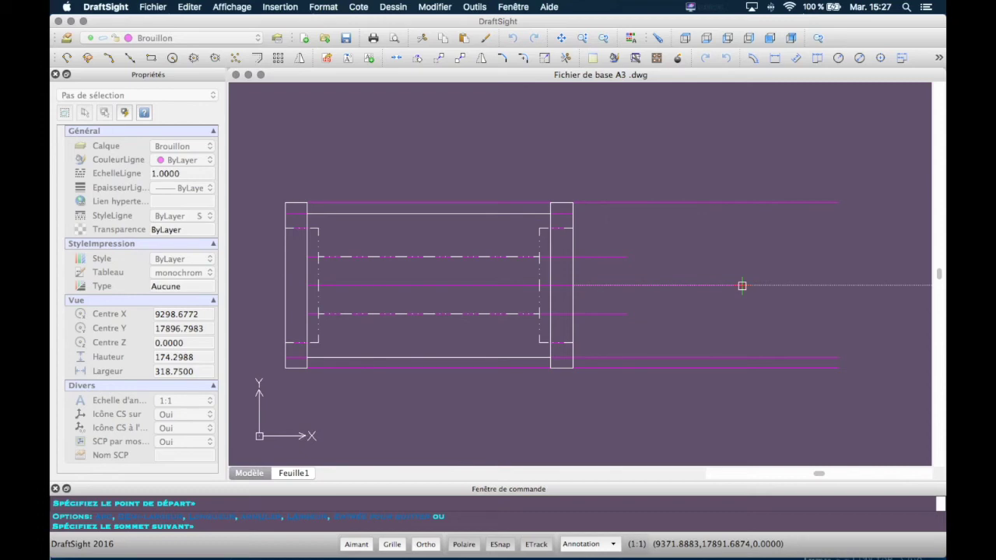
{"action": "type", "text": "70"}
{"action": "key", "text": "Return"}
{"action": "key", "text": "Return"}
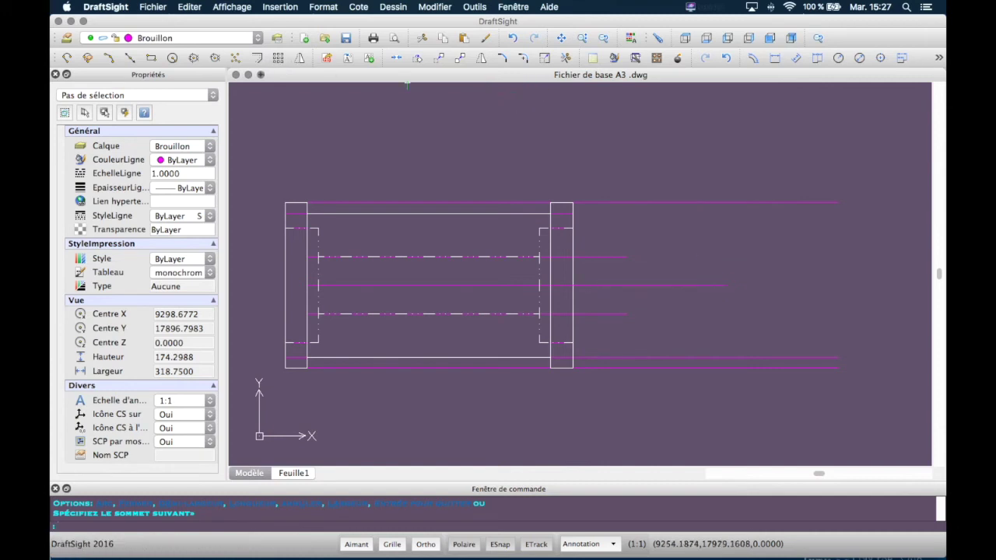
Step: On the Ligne fine layer, draw a circle centred on the 70-unit construction line's end, with its radius reaching the uppermost construction line
{"action": "left_click", "coordinate": [174, 60]}
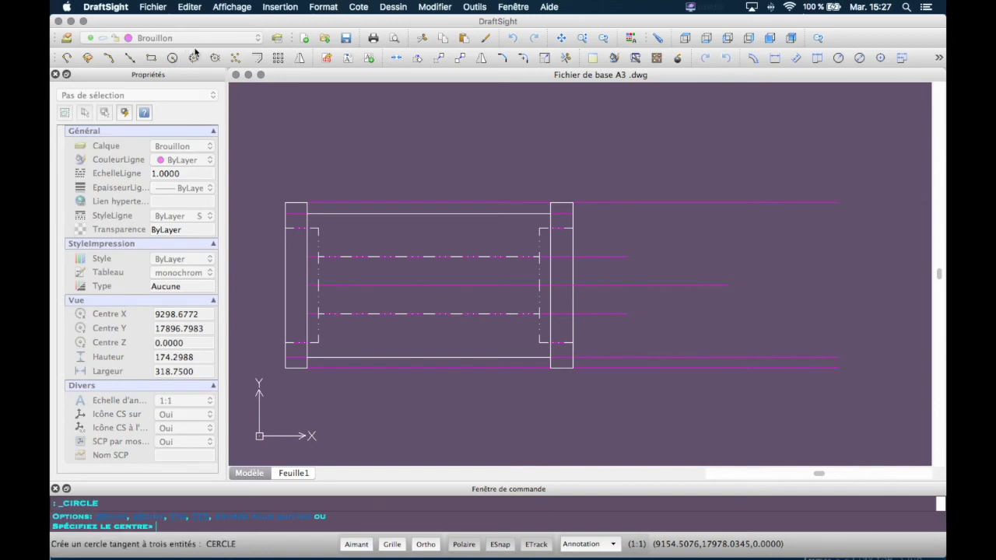
{"action": "key", "text": "Escape"}
{"action": "left_click", "coordinate": [195, 38]}
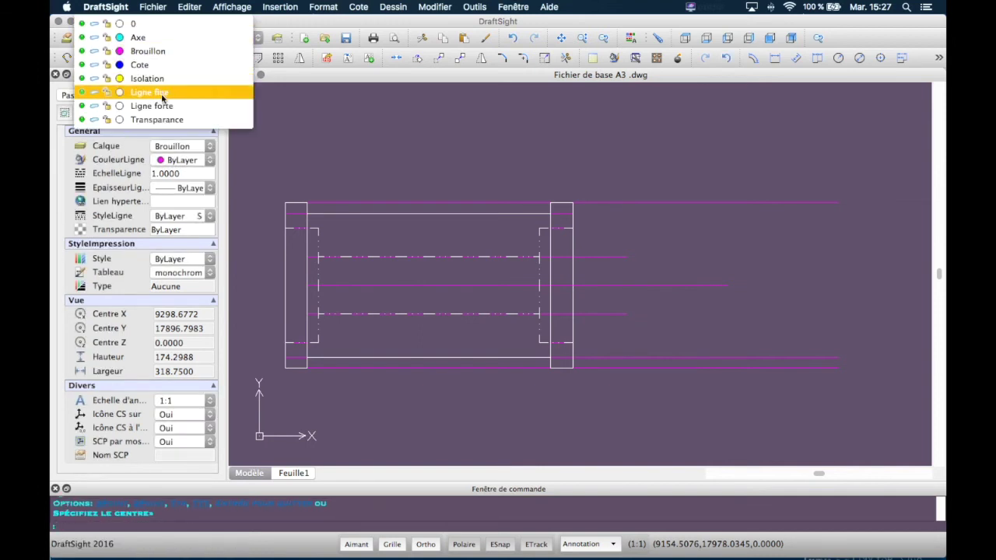
{"action": "left_click", "coordinate": [162, 93]}
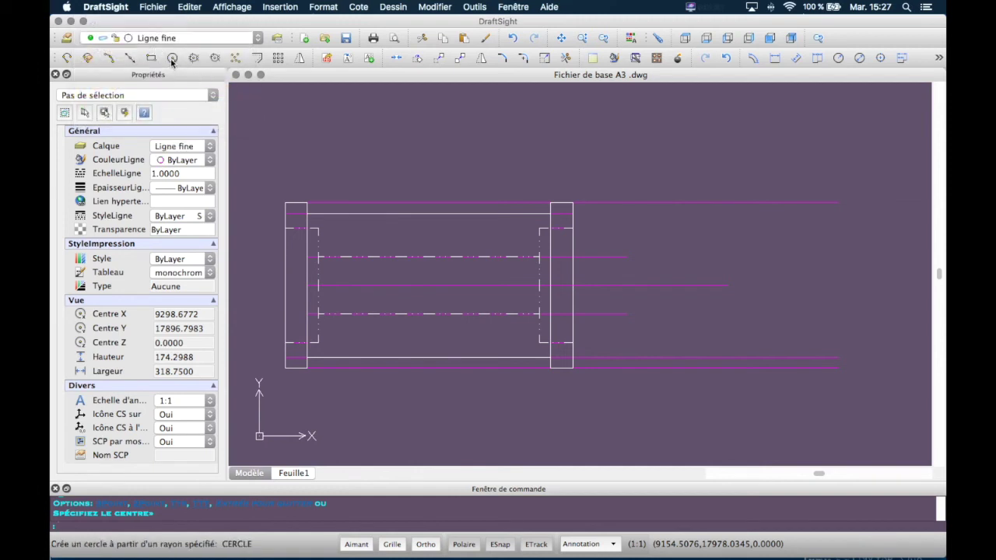
{"action": "left_click", "coordinate": [172, 59]}
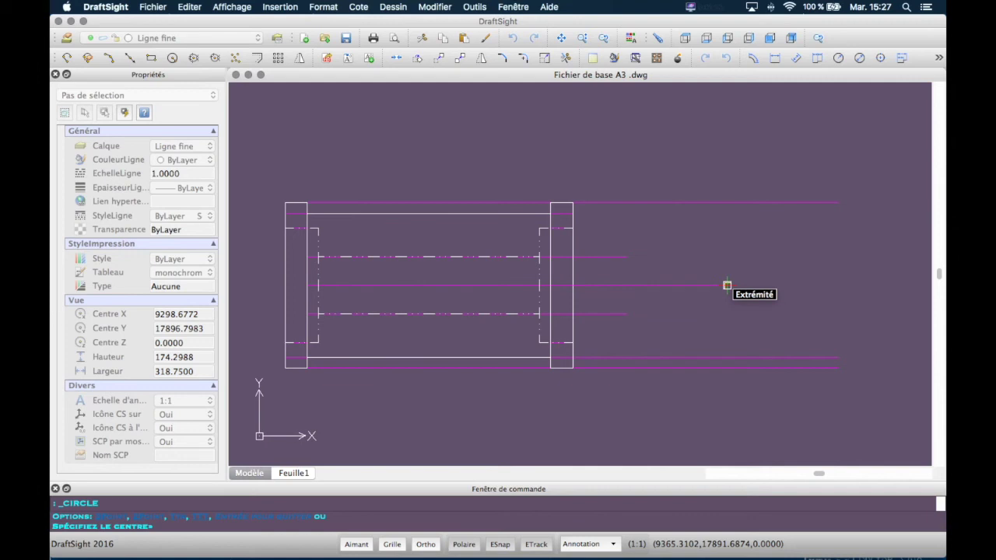
{"action": "left_click", "coordinate": [727, 285]}
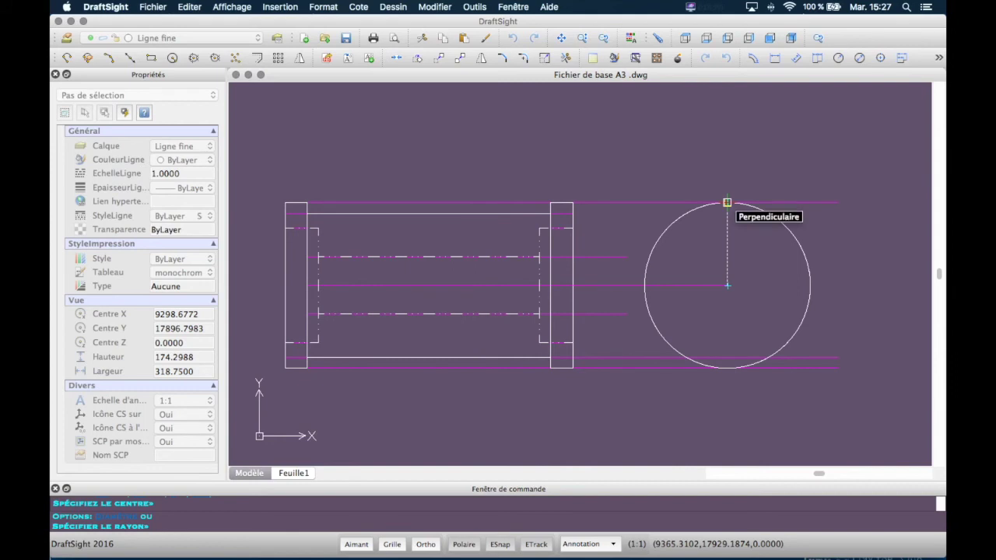
{"action": "left_click", "coordinate": [727, 202]}
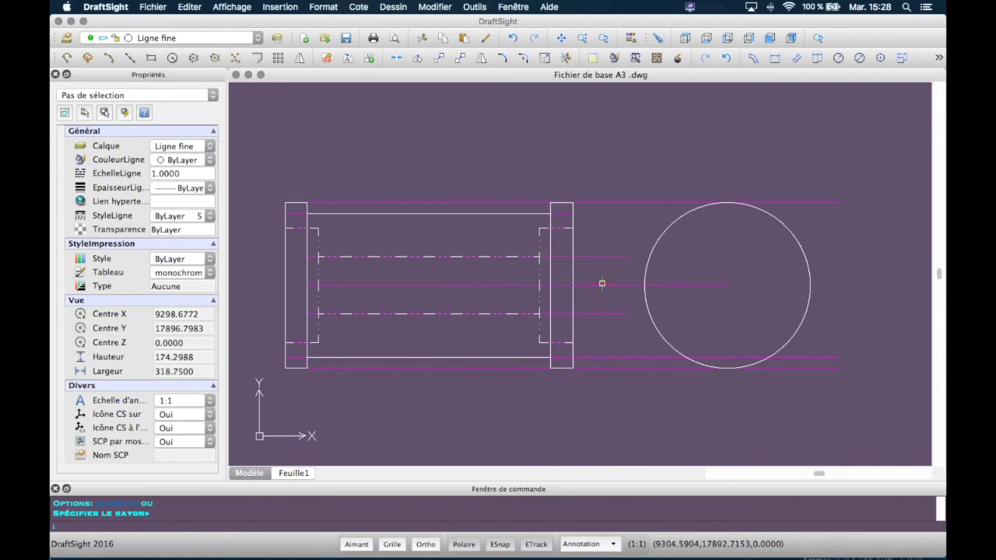
Step: Draw two circles concentric with the large circle, with radii of 26 and 13
{"action": "key", "text": "Return"}
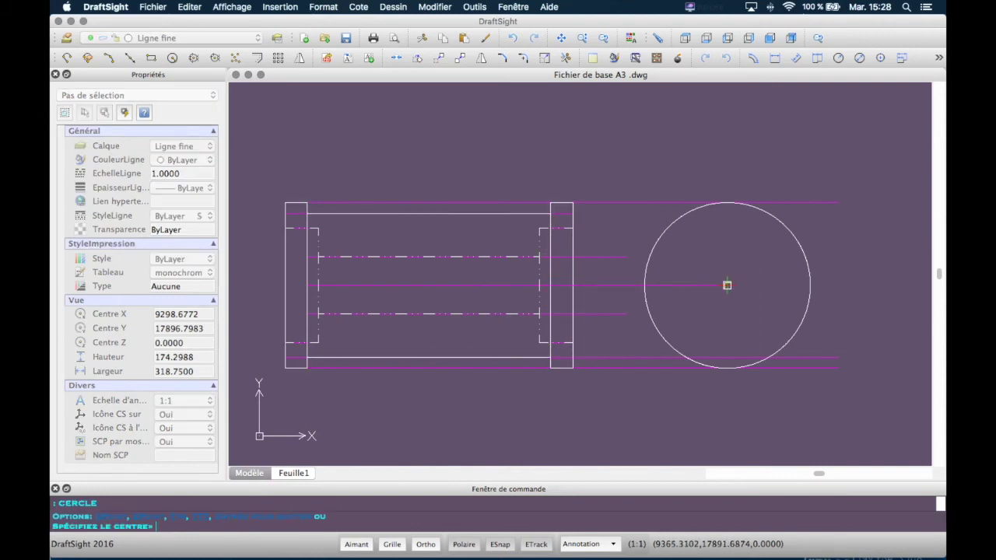
{"action": "left_click", "coordinate": [727, 285]}
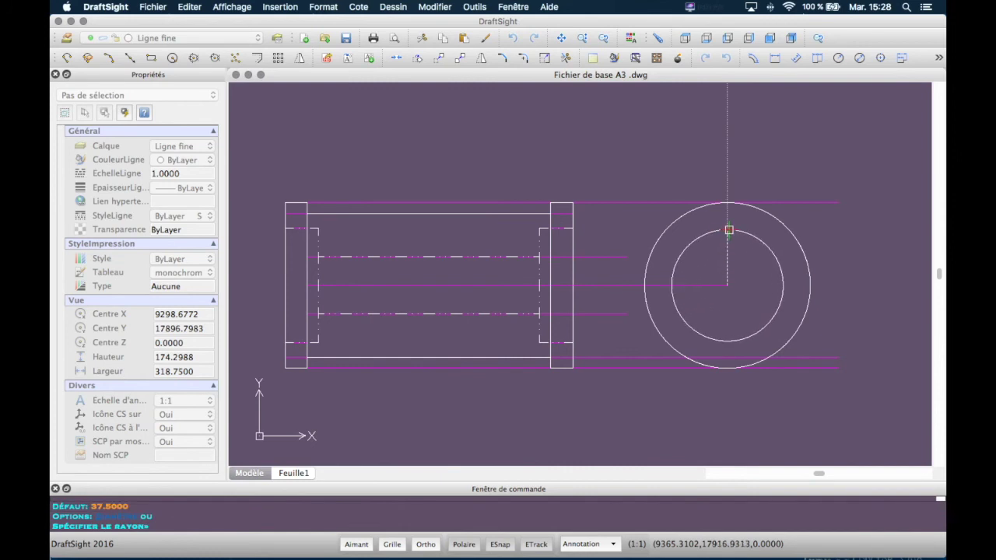
{"action": "type", "text": "26"}
{"action": "key", "text": "Return"}
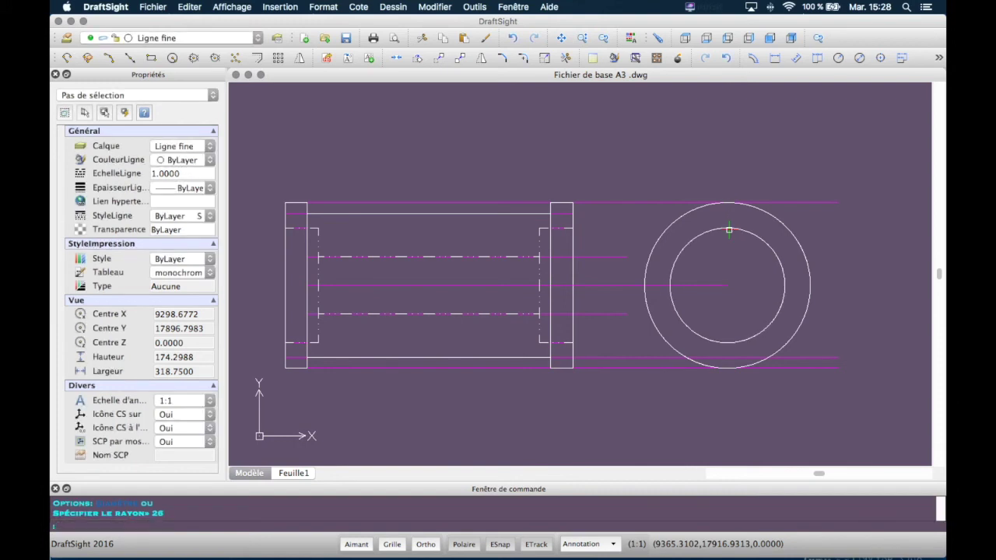
{"action": "key", "text": "Return"}
{"action": "left_click", "coordinate": [726, 285]}
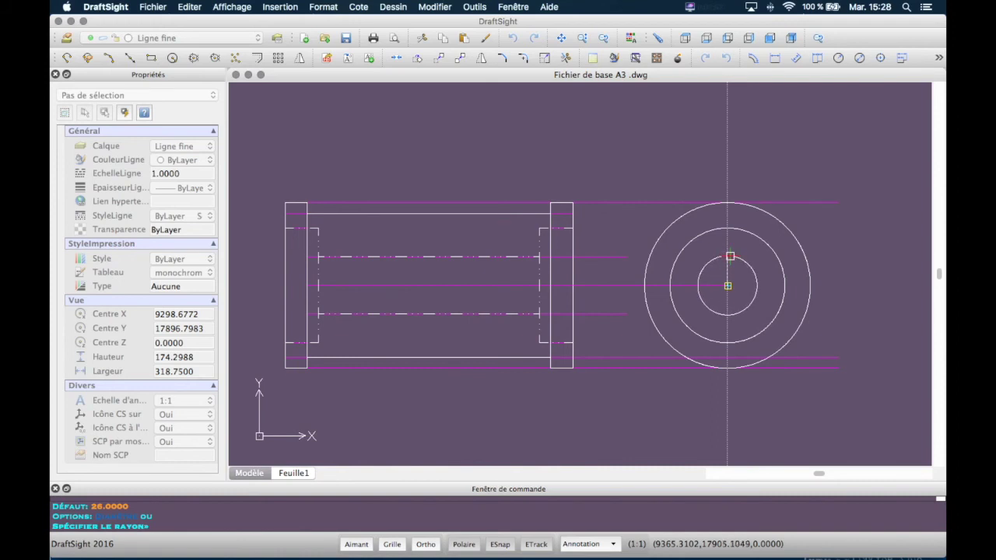
{"action": "type", "text": "13"}
{"action": "key", "text": "Return"}
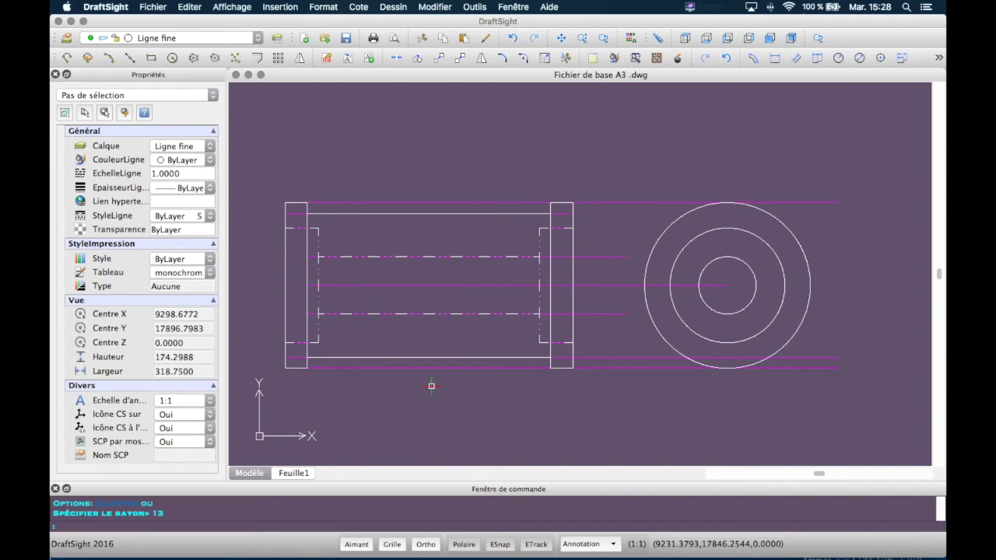
Step: Hide the Brouillon layer so the construction lines disappear from both views
{"action": "left_click", "coordinate": [167, 38]}
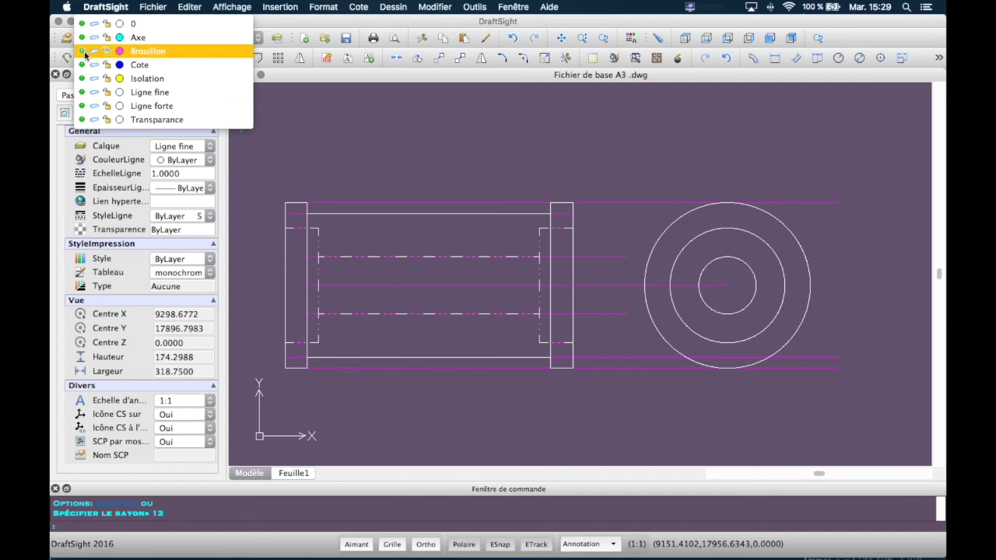
{"action": "left_click", "coordinate": [83, 51]}
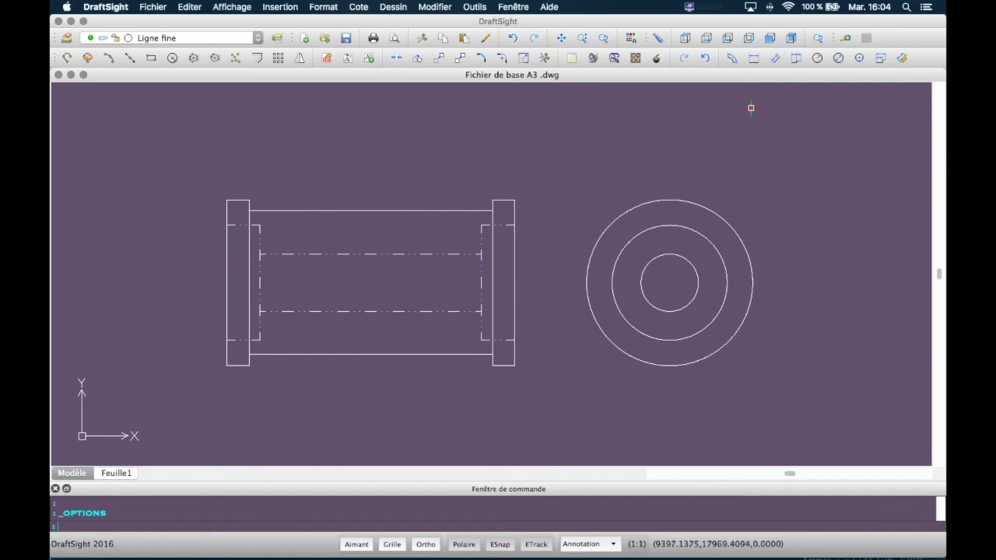
Step: Start a hatch, browse the ISO, example and custom pattern types, and choose the ANSI31 pattern
{"action": "left_click", "coordinate": [869, 43]}
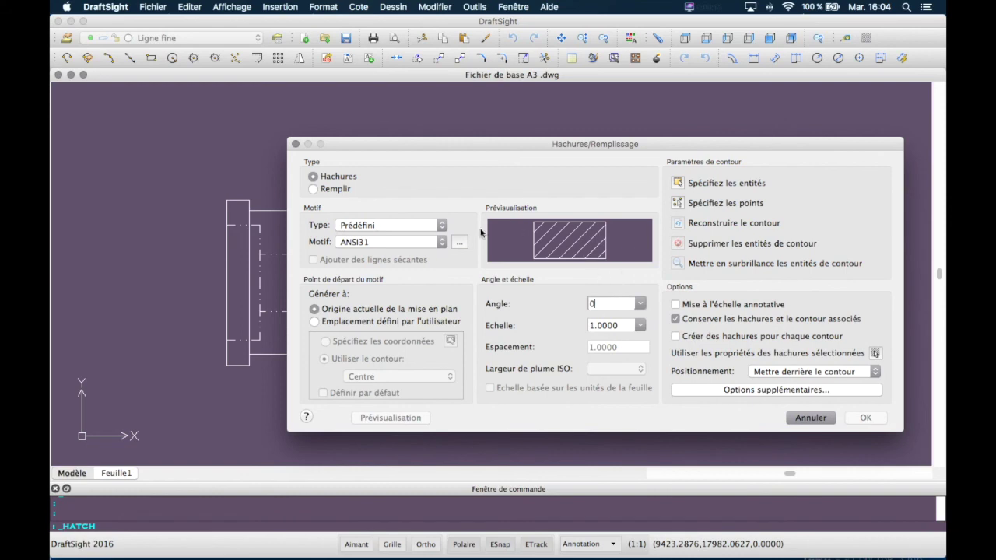
{"action": "left_click", "coordinate": [461, 243]}
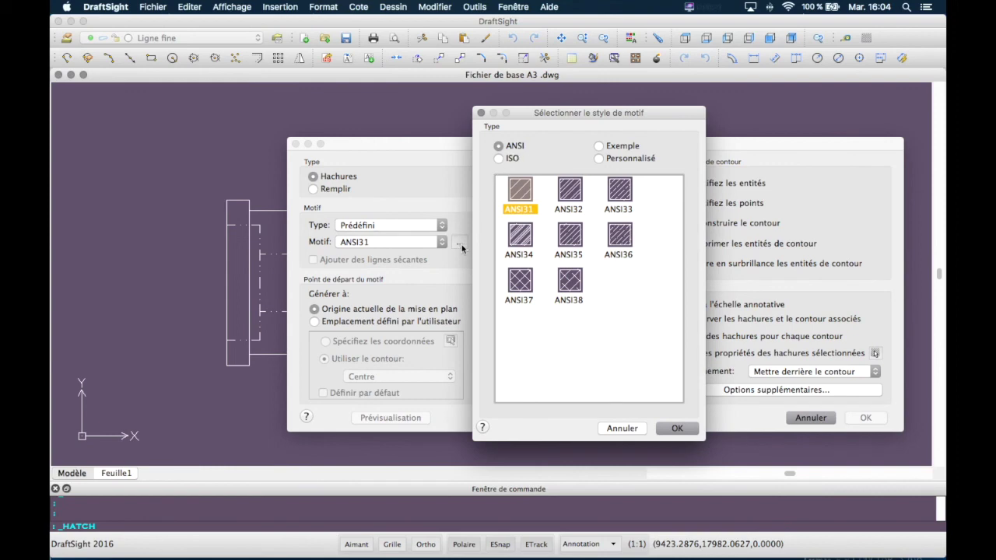
{"action": "left_click", "coordinate": [600, 148]}
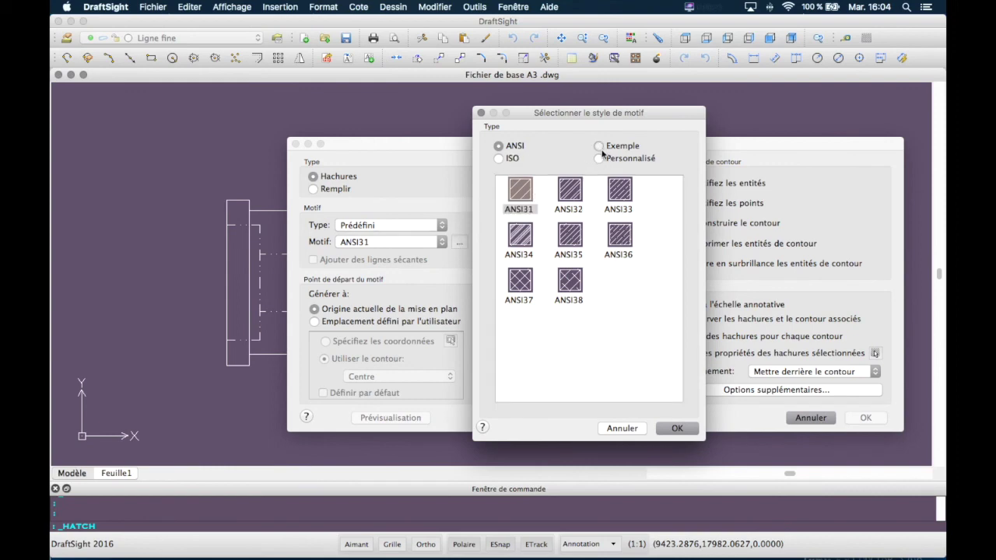
{"action": "left_click", "coordinate": [599, 159]}
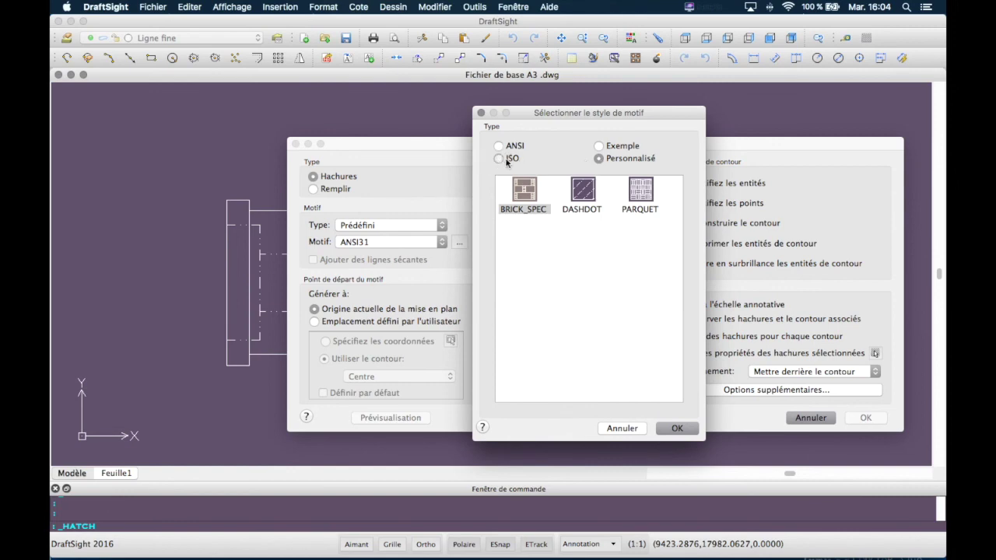
{"action": "left_click", "coordinate": [506, 161]}
{"action": "left_click", "coordinate": [598, 147]}
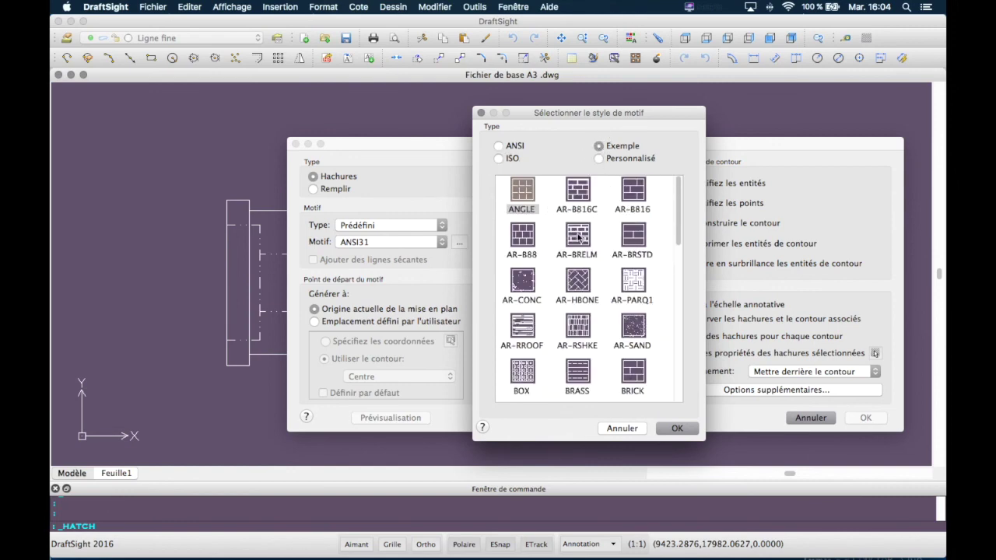
{"action": "left_click", "coordinate": [499, 146]}
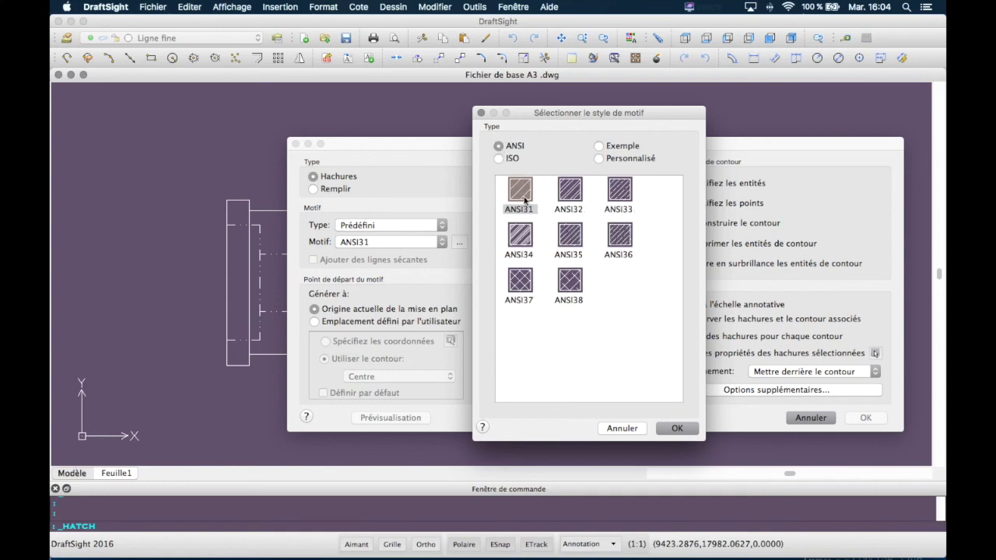
{"action": "left_click", "coordinate": [524, 200]}
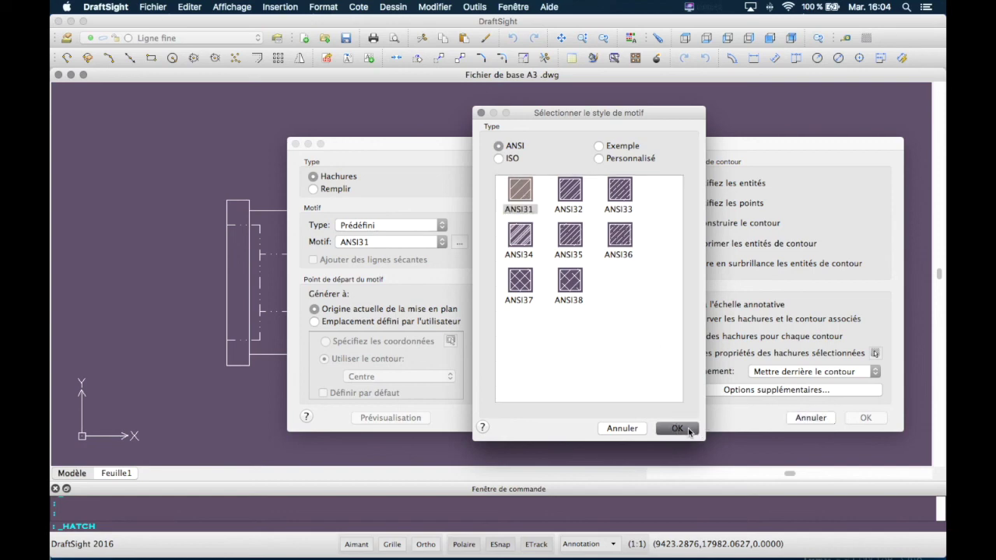
{"action": "left_click", "coordinate": [676, 429]}
Step: Set the hatch scale to 100 and hatch the ring between the inner and middle circles of the side view
{"action": "left_click", "coordinate": [600, 327]}
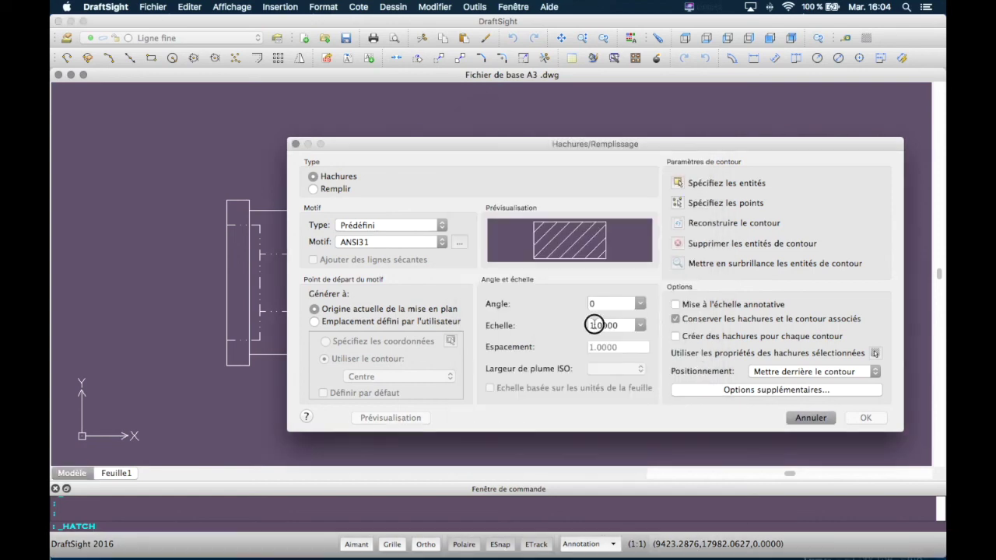
{"action": "type", "text": "00"}
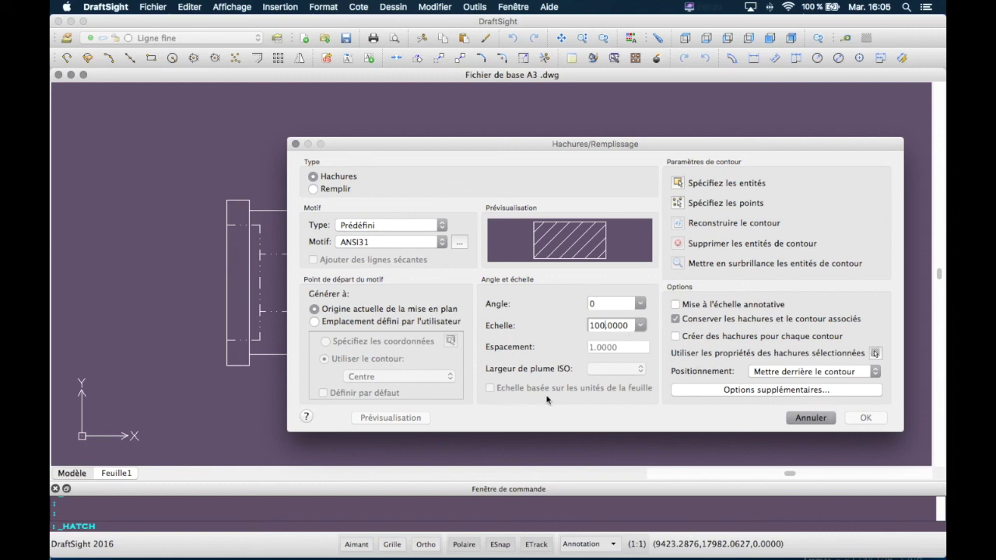
{"action": "left_click", "coordinate": [681, 204]}
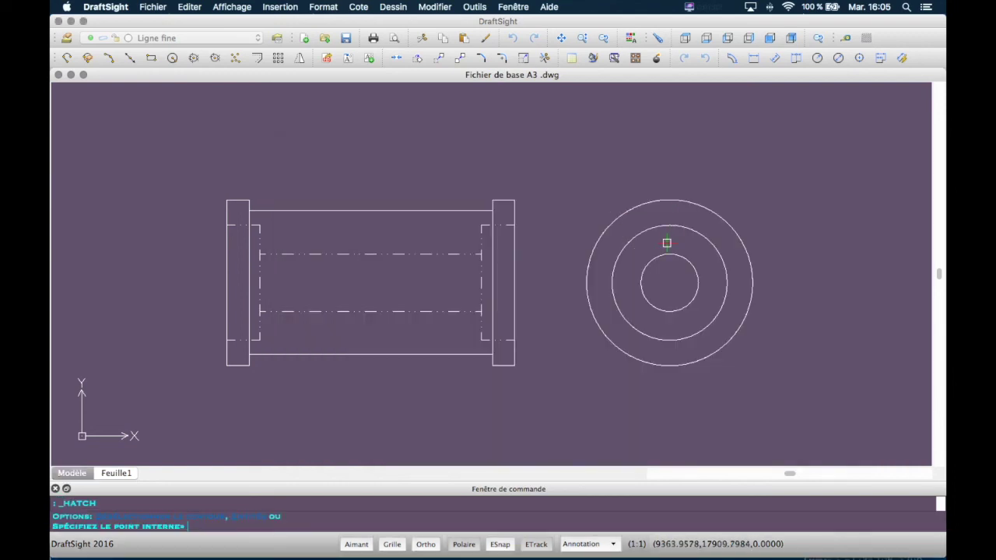
{"action": "left_click", "coordinate": [667, 242]}
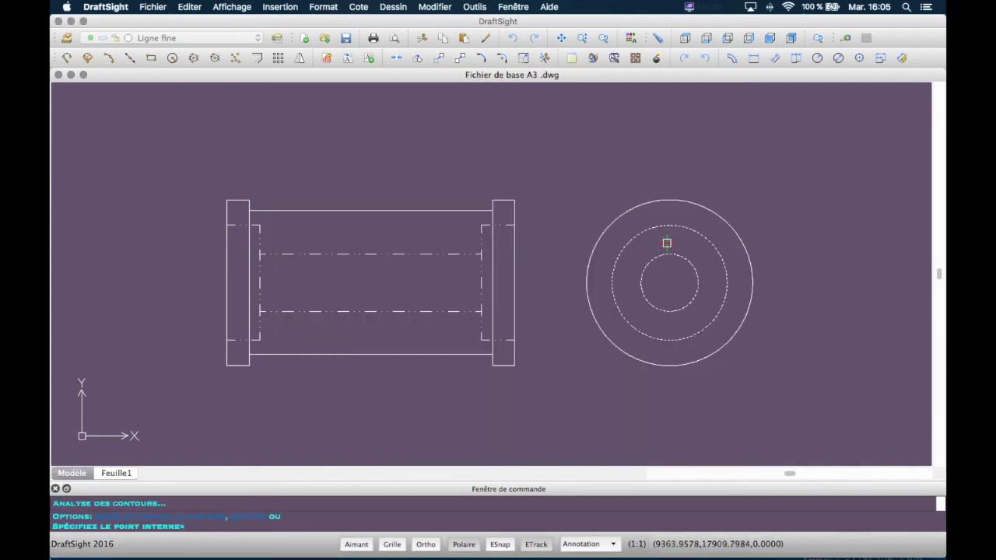
{"action": "key", "text": "Return"}
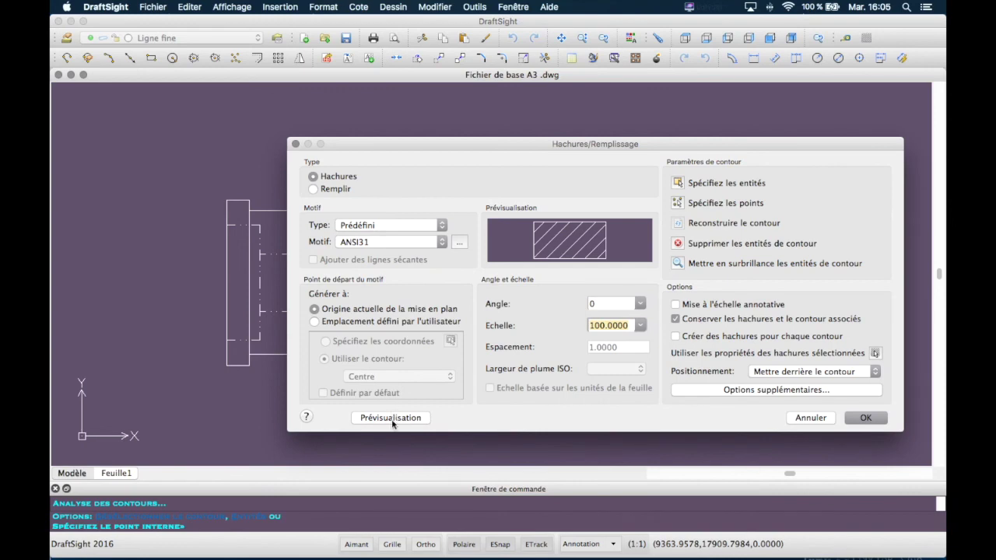
{"action": "left_click", "coordinate": [391, 419]}
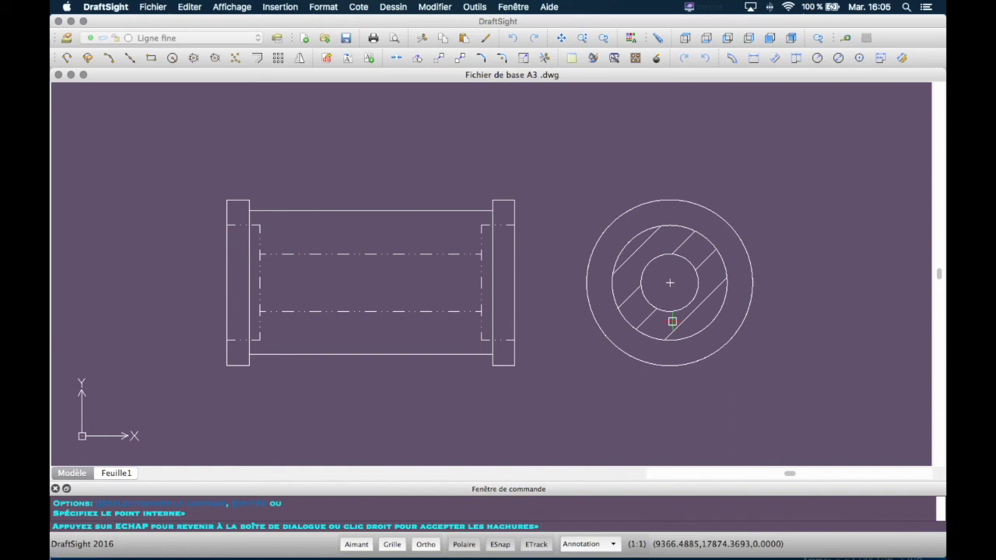
{"action": "right_click", "coordinate": [672, 320]}
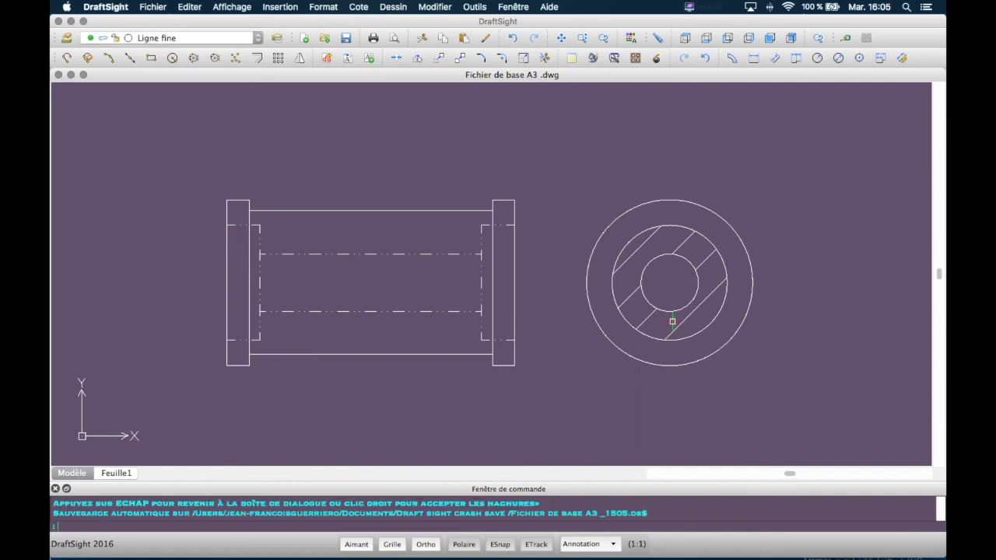
Step: Set up a second ANSI31 hatch at a 90-degree angle for the side view's outer ring and preview it
{"action": "left_click", "coordinate": [869, 38]}
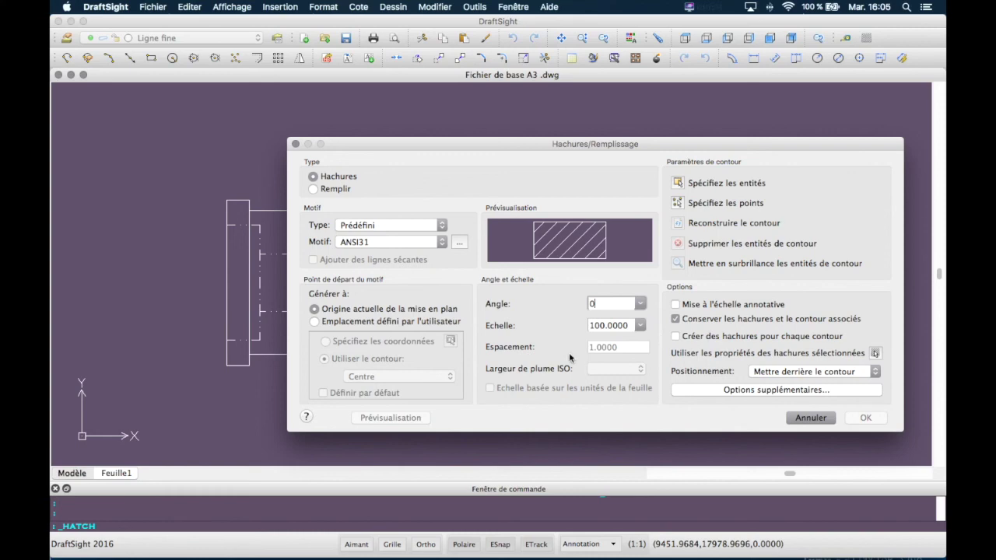
{"action": "double_click", "coordinate": [591, 303]}
{"action": "type", "text": "90"}
{"action": "left_click", "coordinate": [678, 203]}
{"action": "left_click", "coordinate": [654, 214]}
{"action": "key", "text": "Return"}
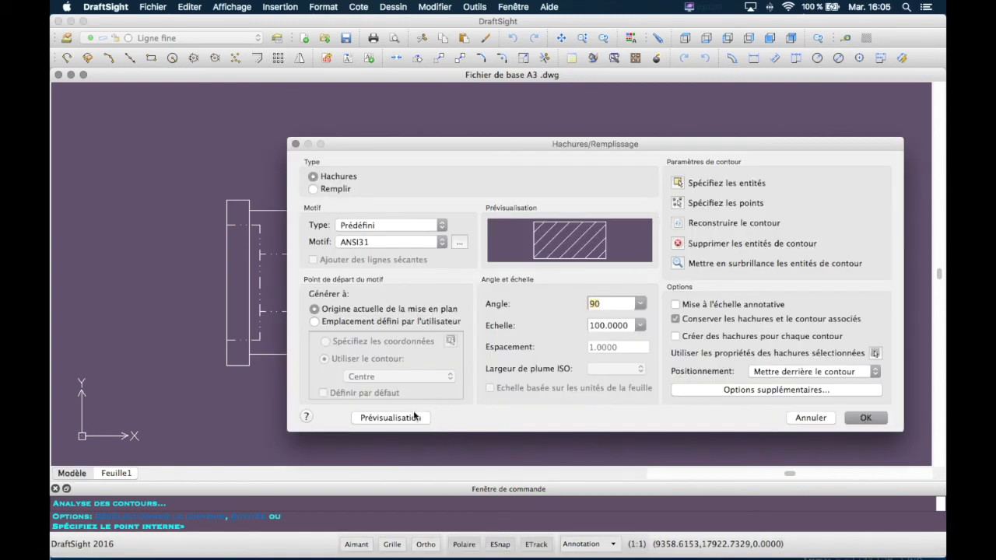
{"action": "left_click", "coordinate": [391, 417]}
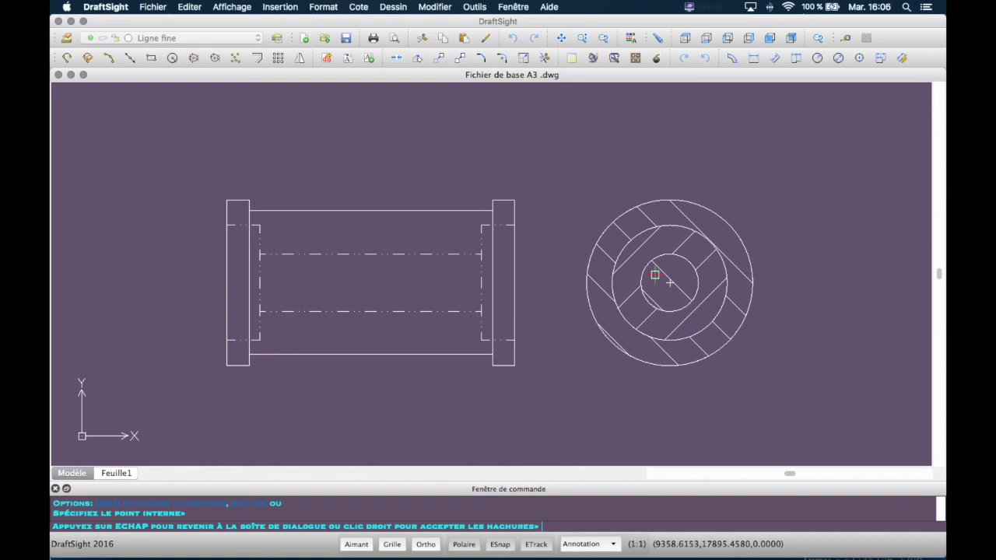
{"action": "key", "text": "Escape"}
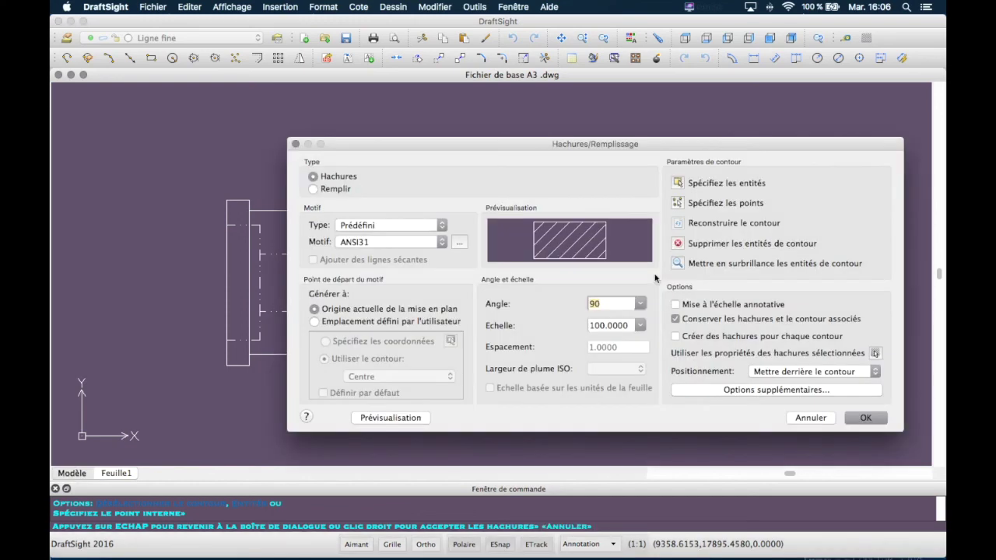
Step: Set the hatch's internal regions display to Externe and apply the hatch to the outer ring
{"action": "left_click", "coordinate": [756, 391]}
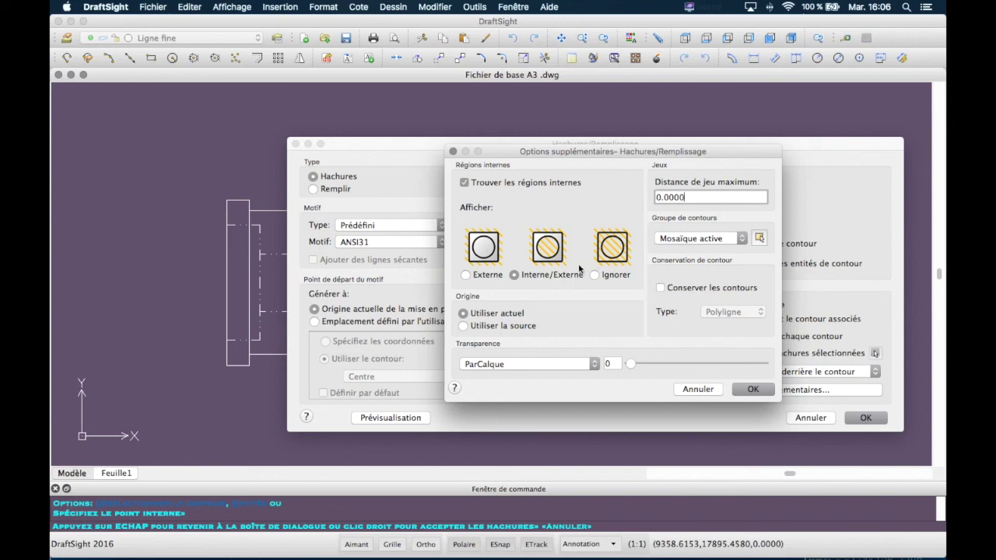
{"action": "left_click", "coordinate": [465, 275]}
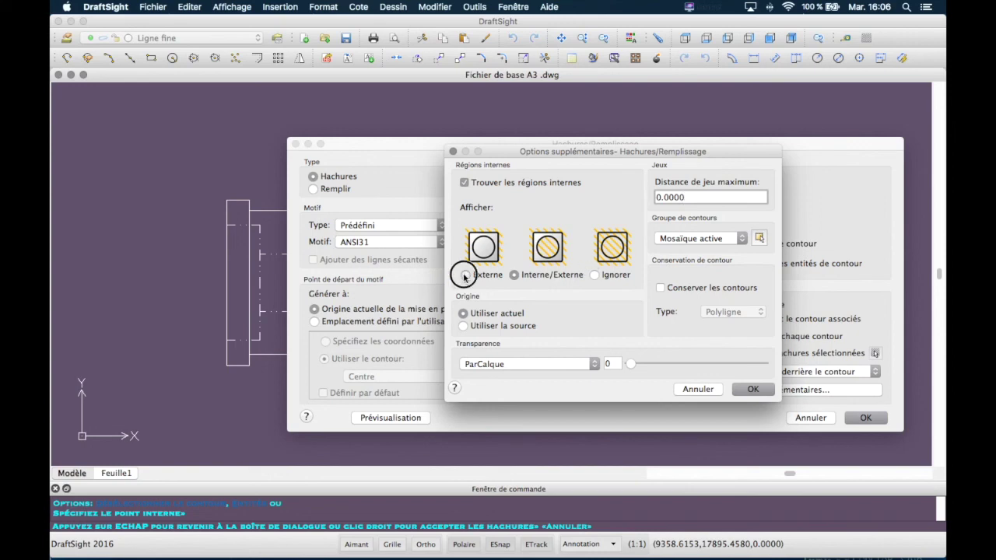
{"action": "left_click", "coordinate": [748, 389]}
{"action": "left_click", "coordinate": [425, 418]}
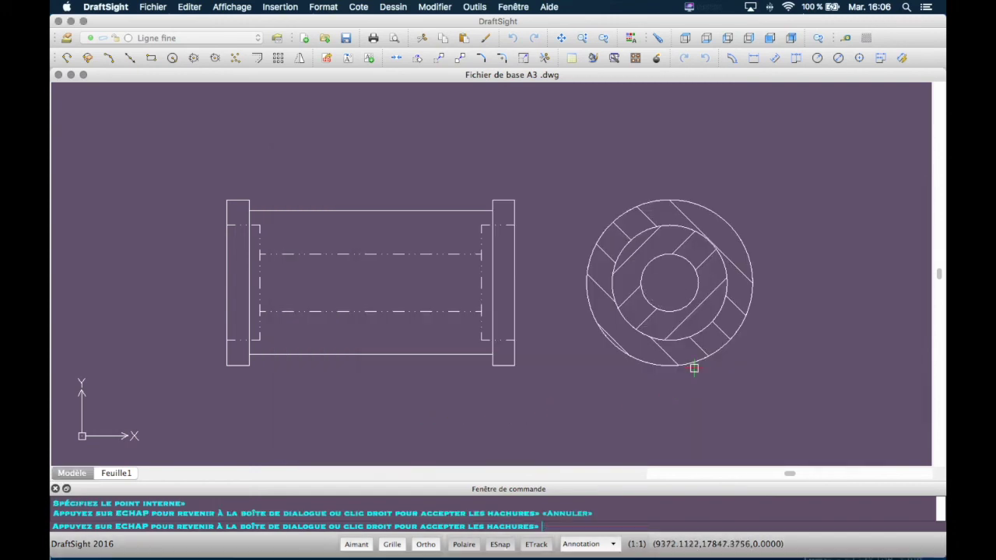
{"action": "right_click", "coordinate": [652, 323]}
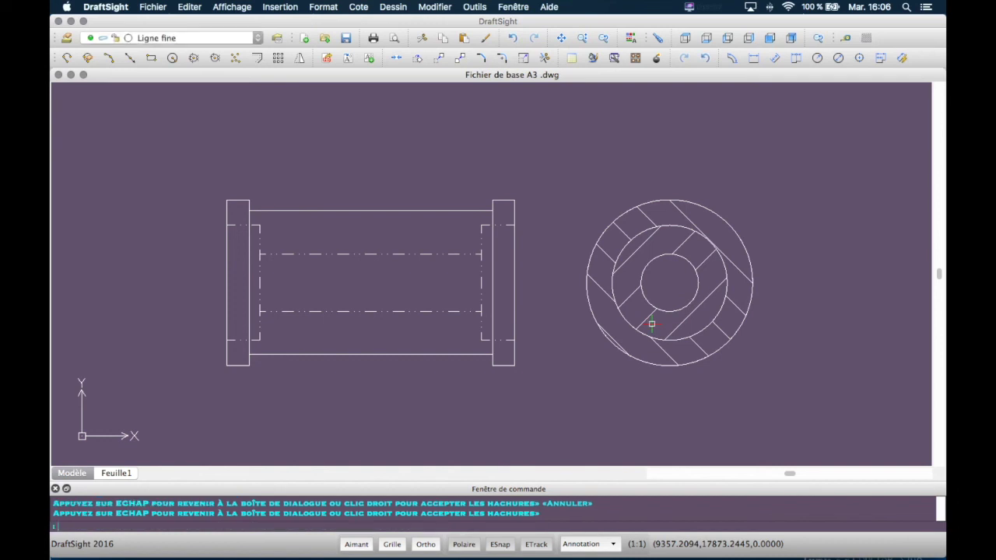